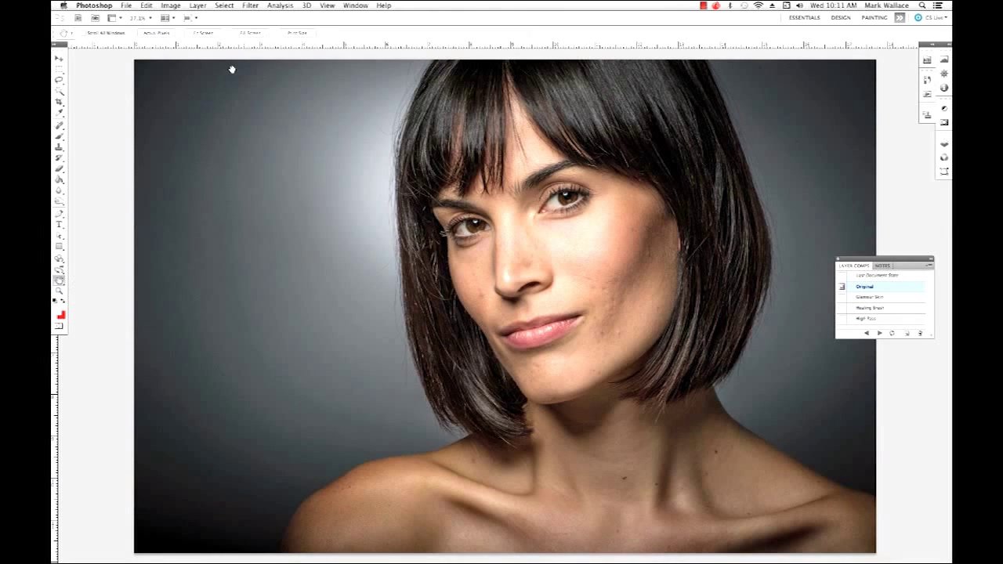
Step: View the unretouched portrait at 100%, pan across nose, cheek, lips and chin, and enlarge Layer Comps
click(157, 33)
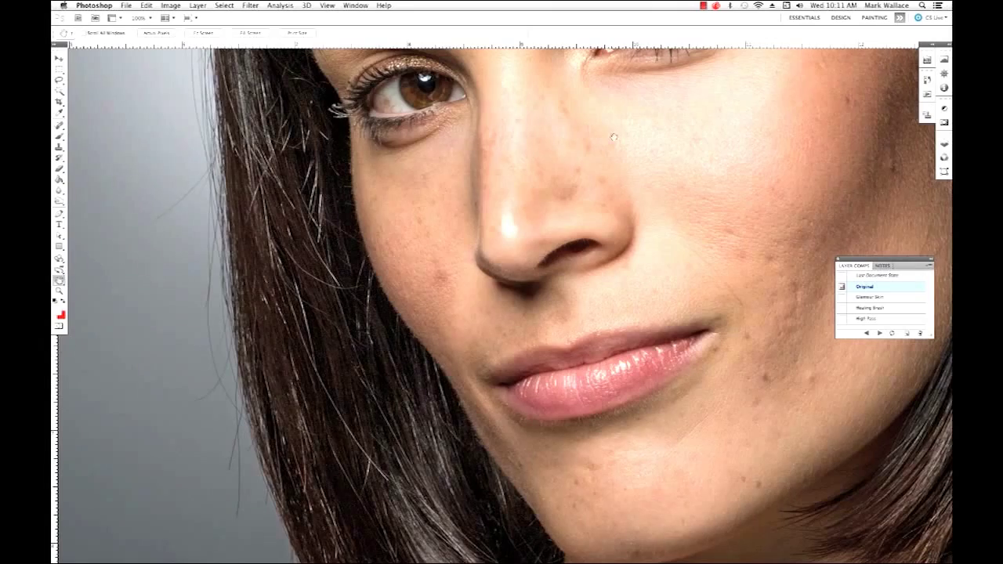
drag(677, 155, 552, 177)
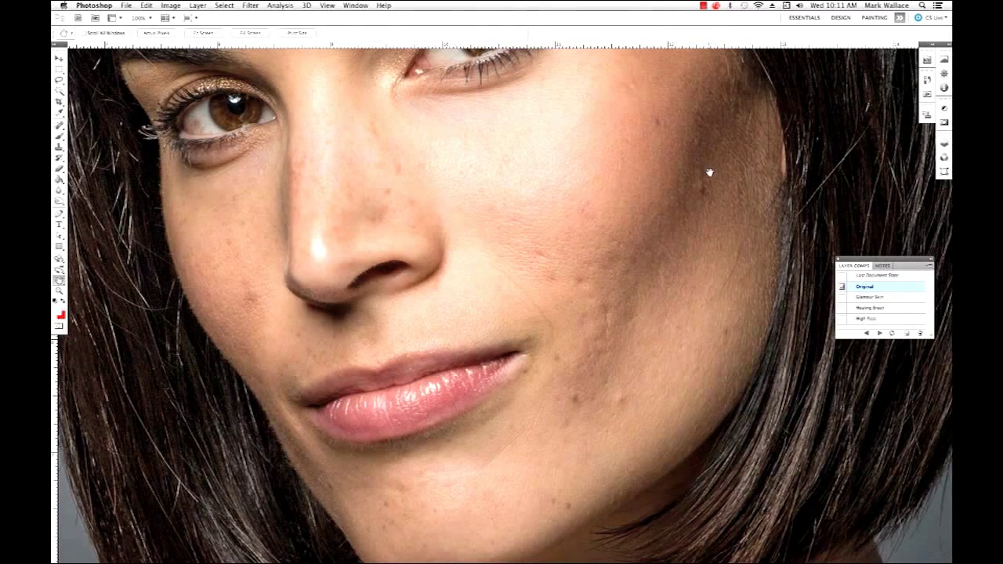
drag(216, 286, 358, 230)
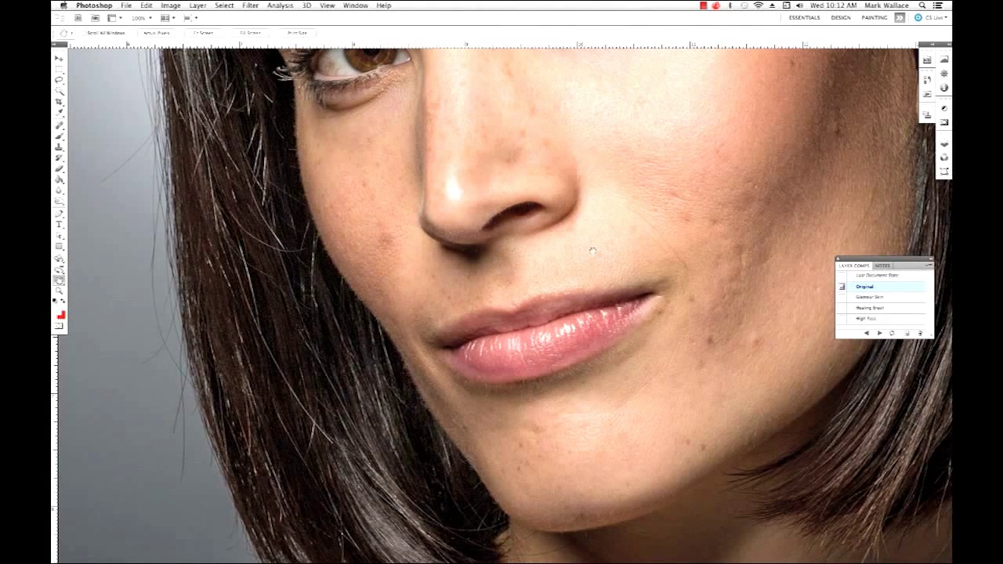
drag(640, 227, 447, 301)
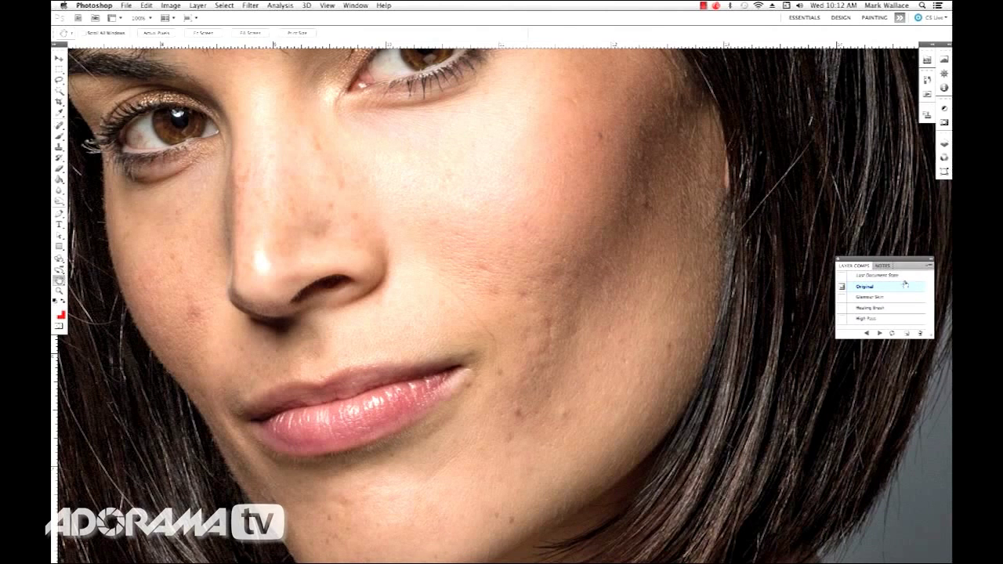
drag(930, 333, 929, 340)
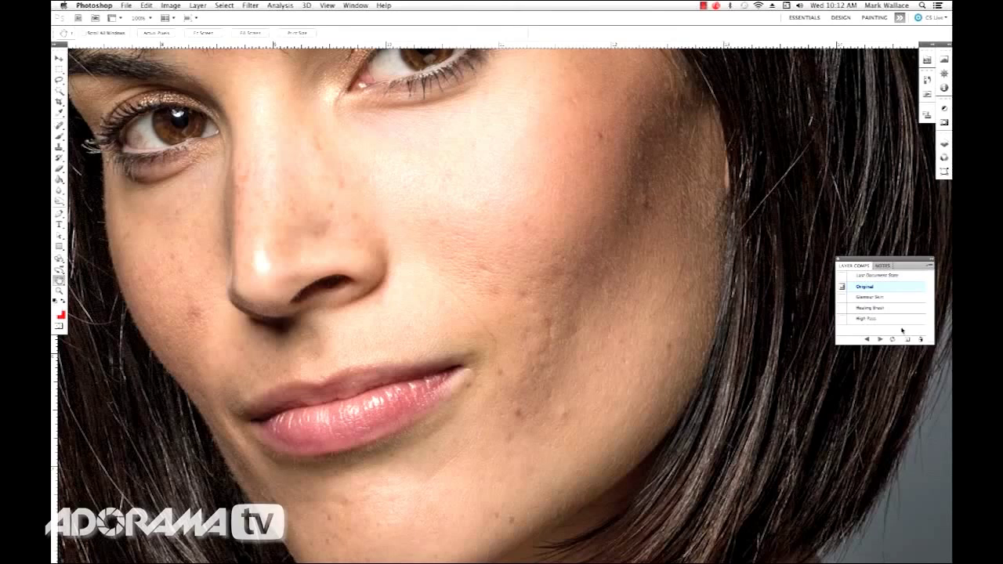
click(842, 310)
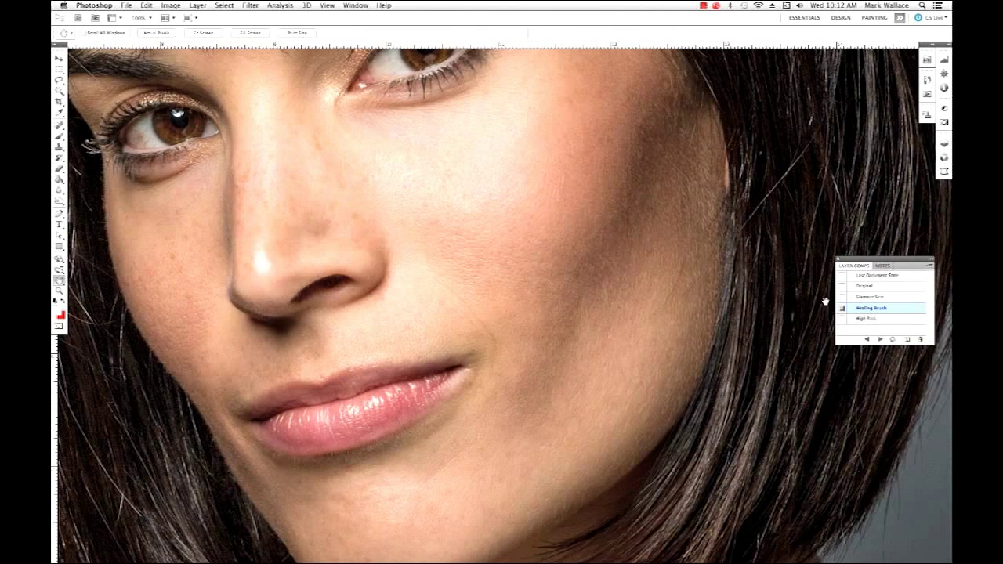
click(842, 319)
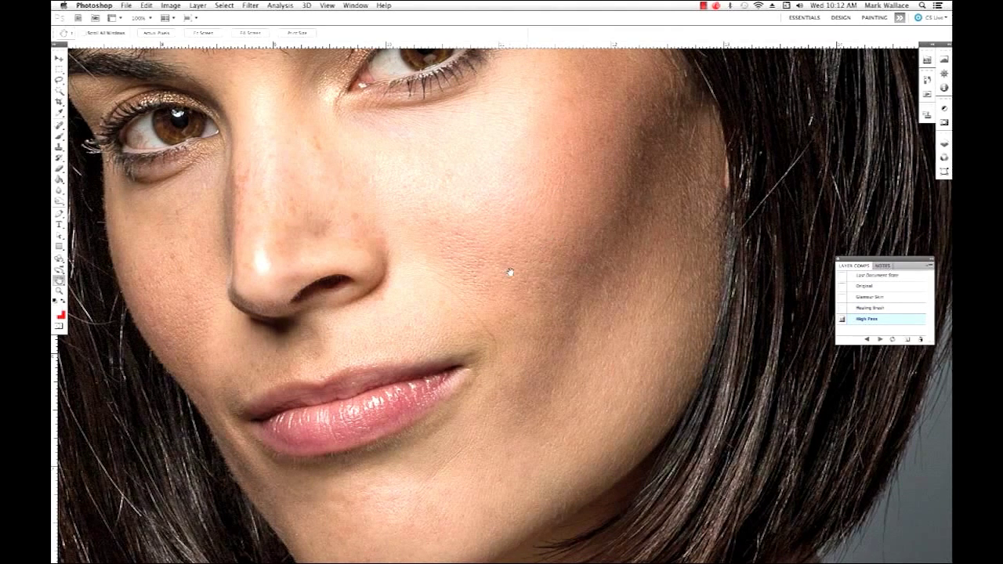
click(842, 287)
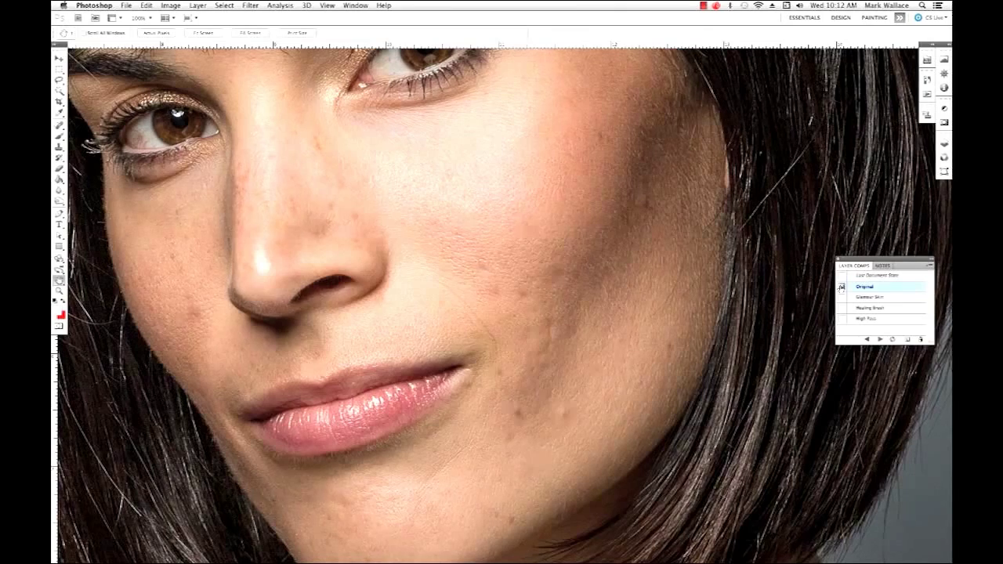
click(843, 320)
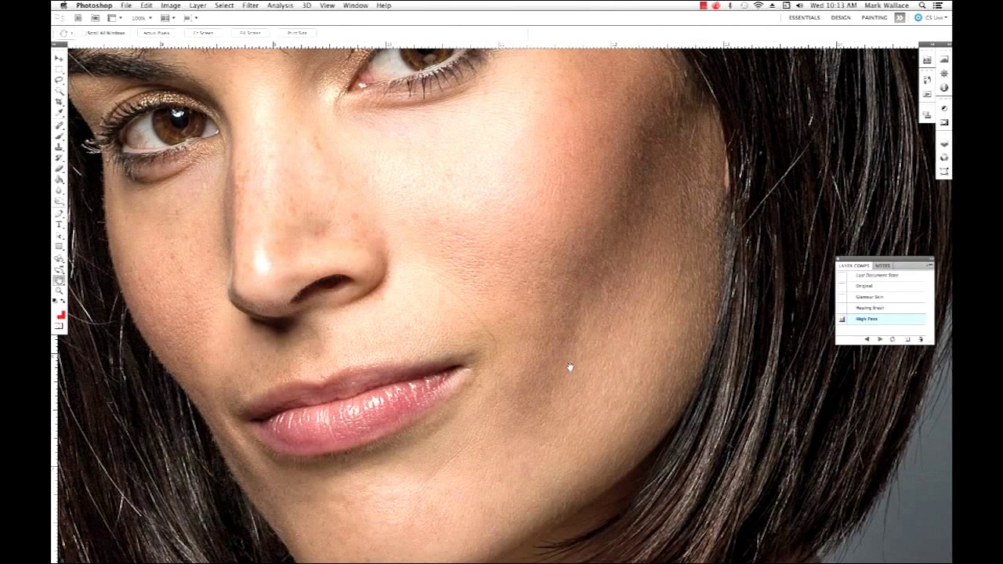
click(841, 317)
click(845, 300)
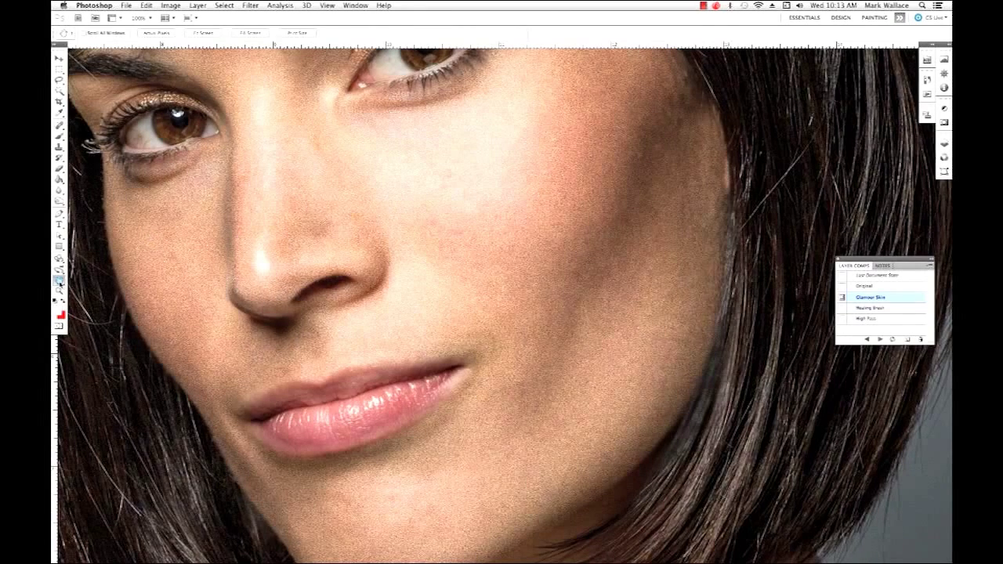
double_click(59, 280)
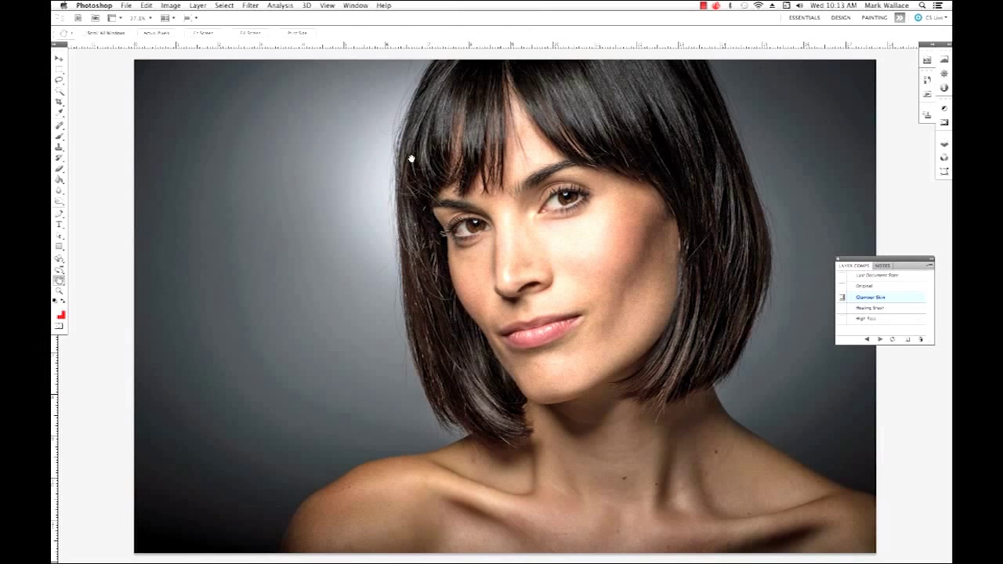
click(156, 35)
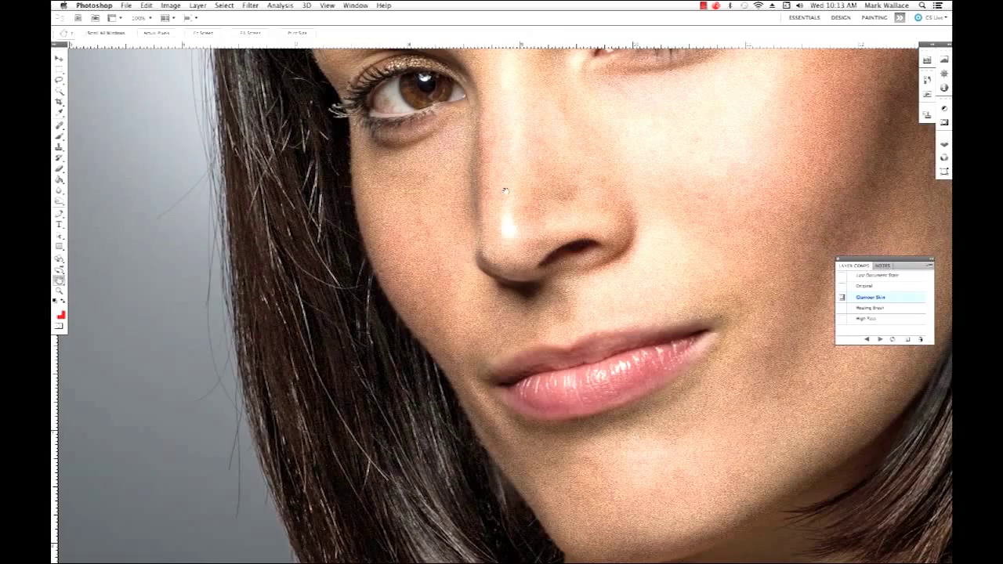
drag(712, 230, 471, 224)
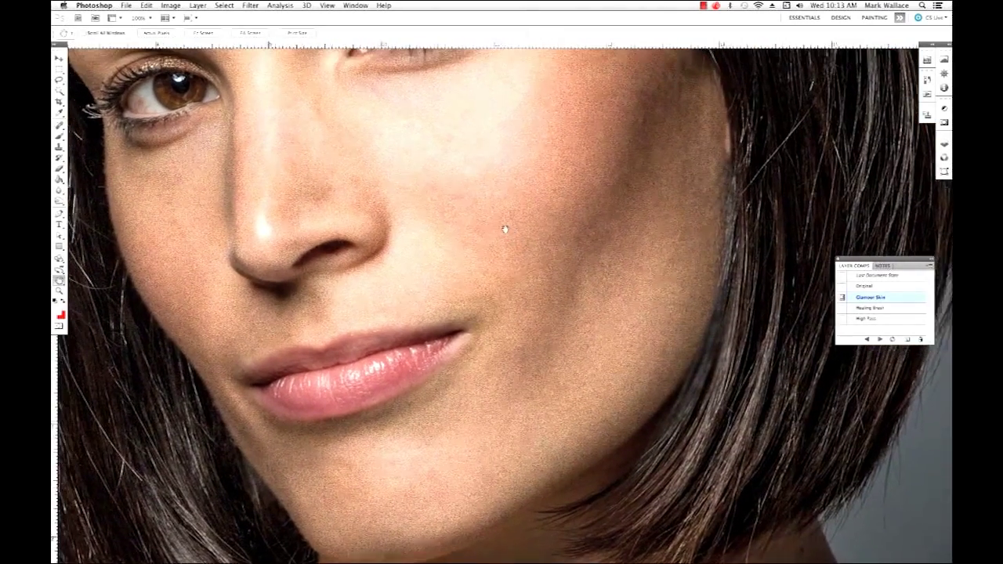
drag(504, 227, 533, 258)
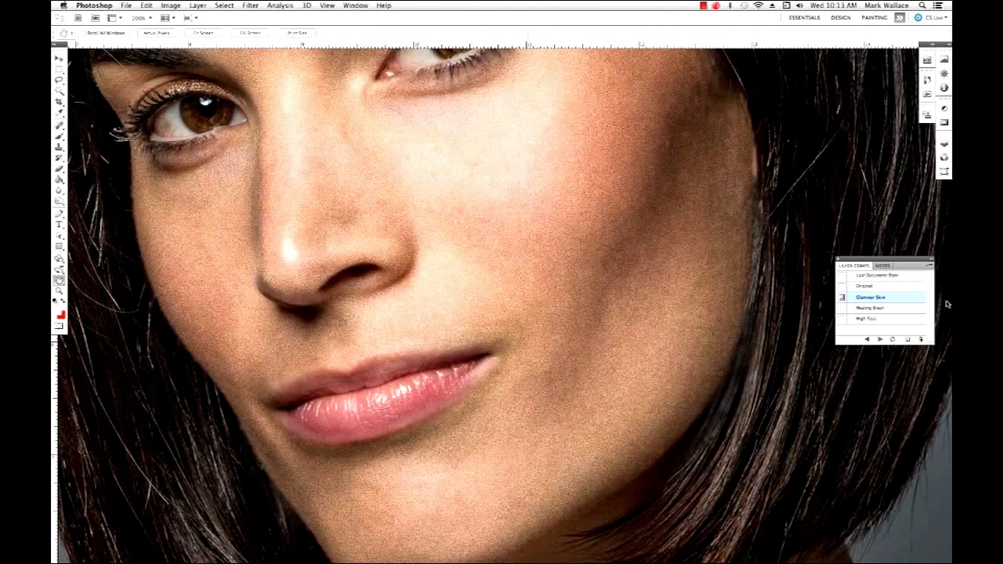
click(841, 287)
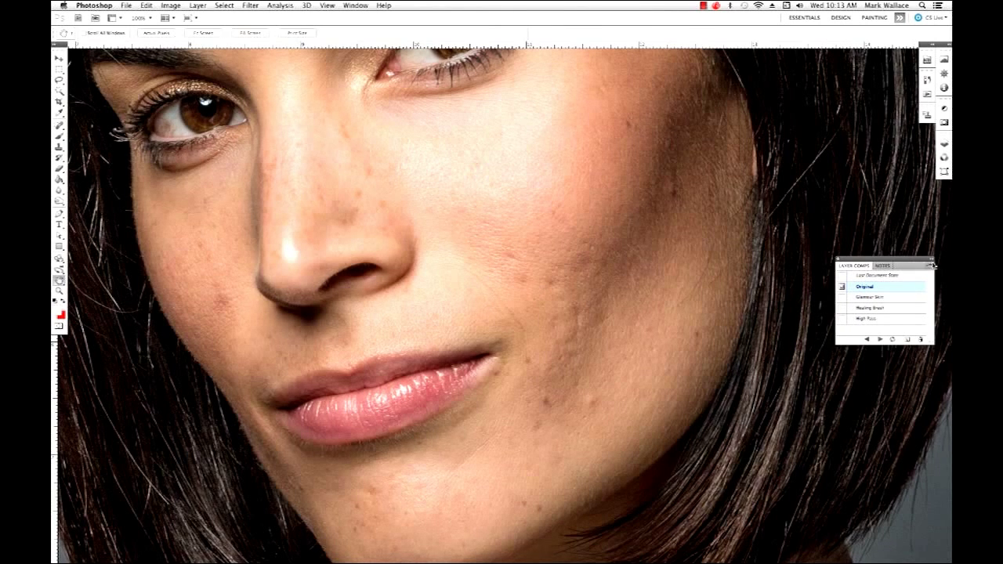
Step: Close Layer Comps and show an enlarged Layers panel
click(837, 259)
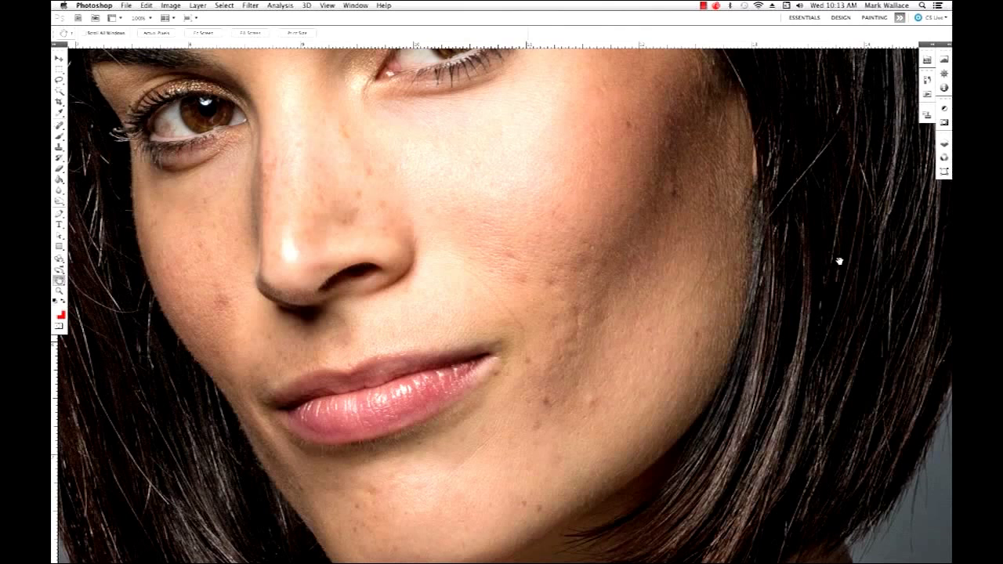
click(940, 146)
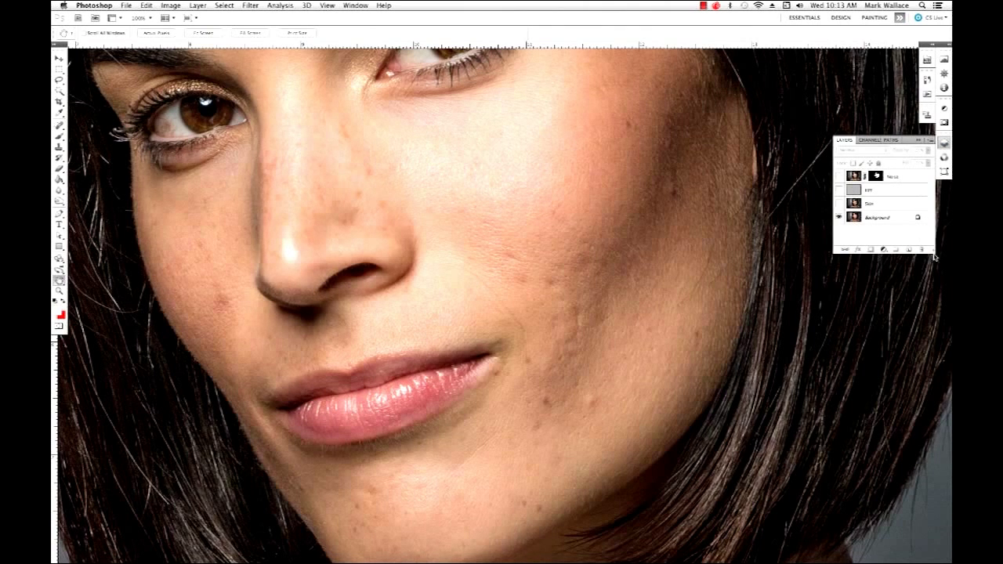
drag(933, 250, 933, 286)
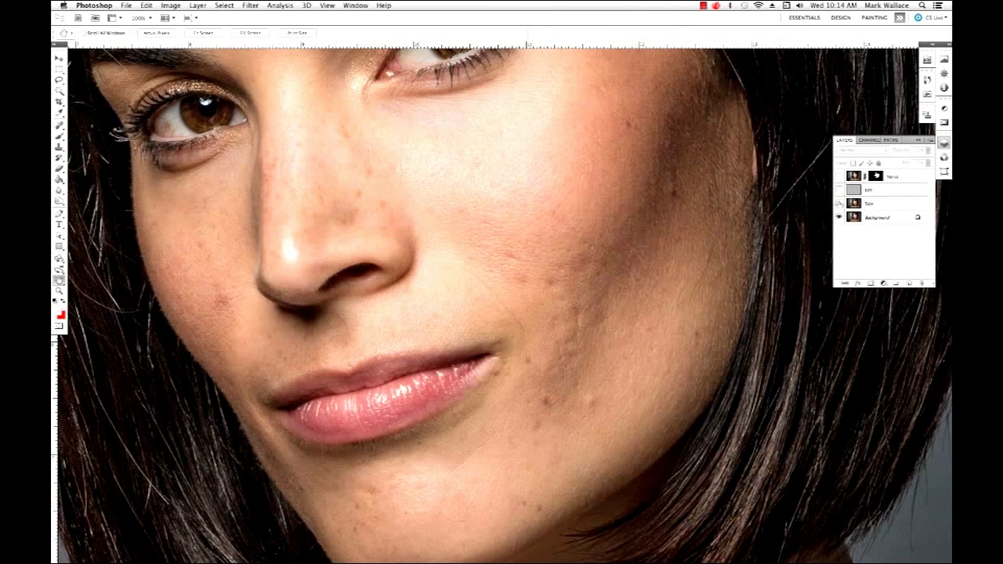
Step: Select the Skin, HPF and Noise layers together and drag them to the trash
click(882, 204)
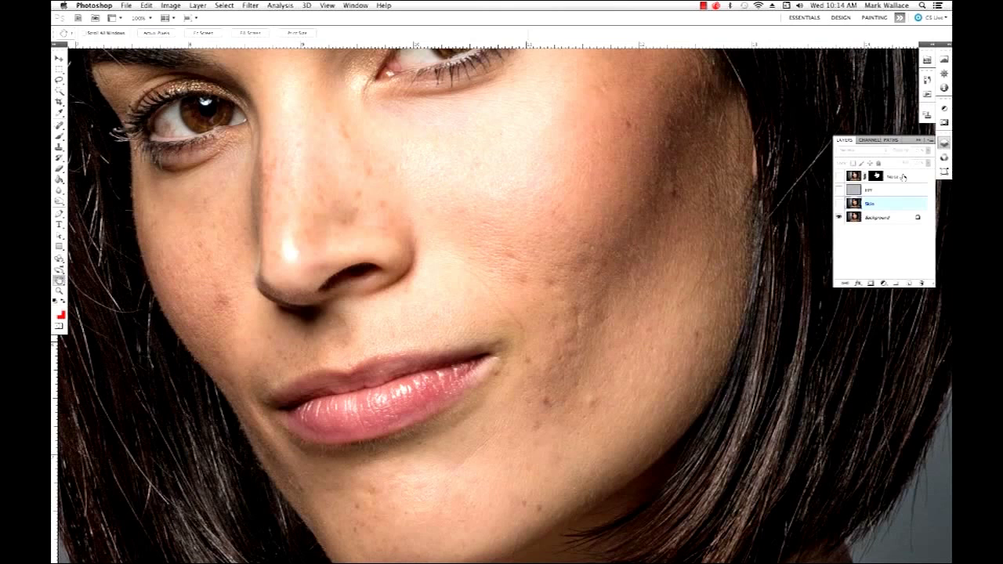
shift+click(901, 177)
drag(875, 205, 921, 283)
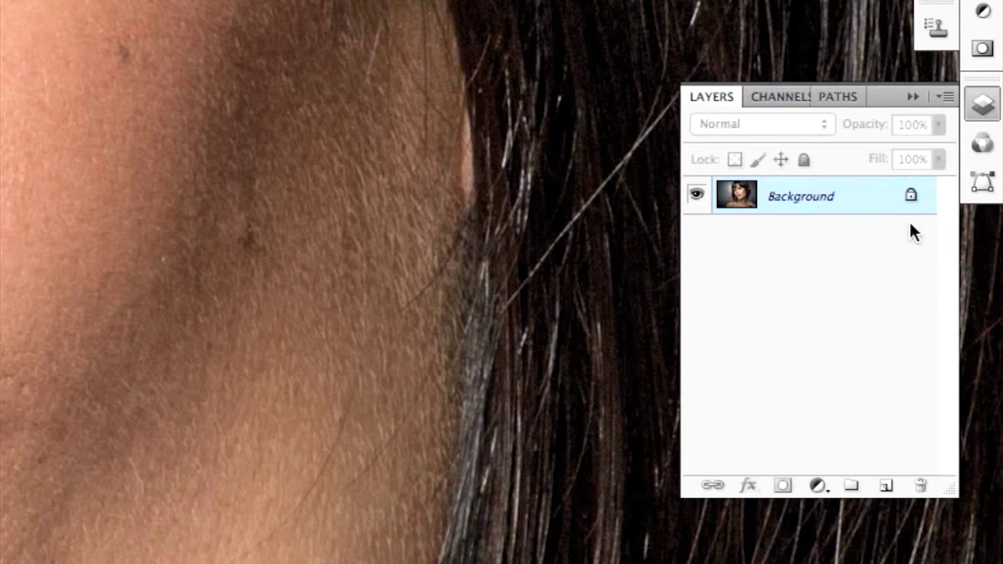
Step: Copy the Background layer, rename the copy 'Skin', and turn off Background's visibility
drag(808, 204, 885, 481)
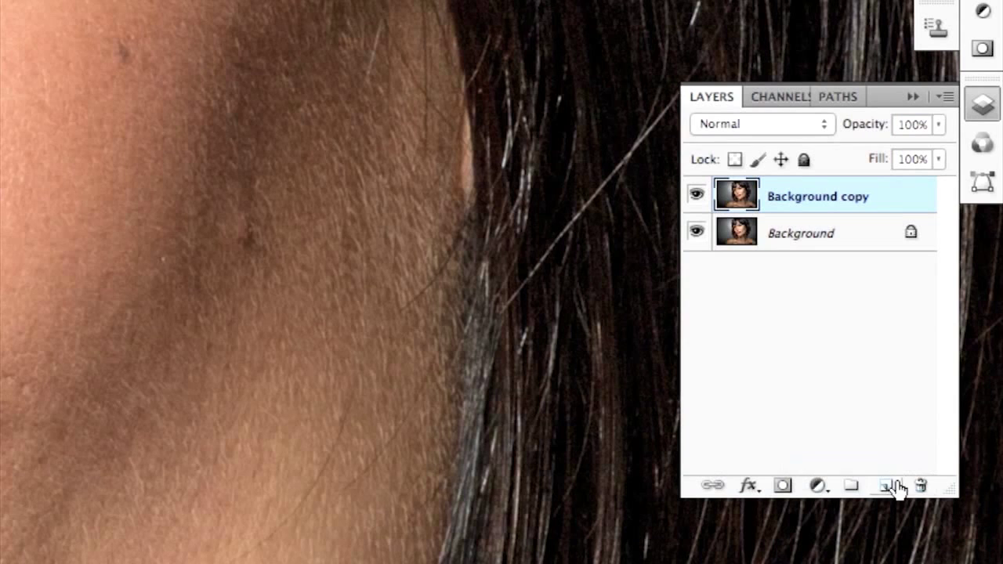
double_click(826, 197)
text(Skin)
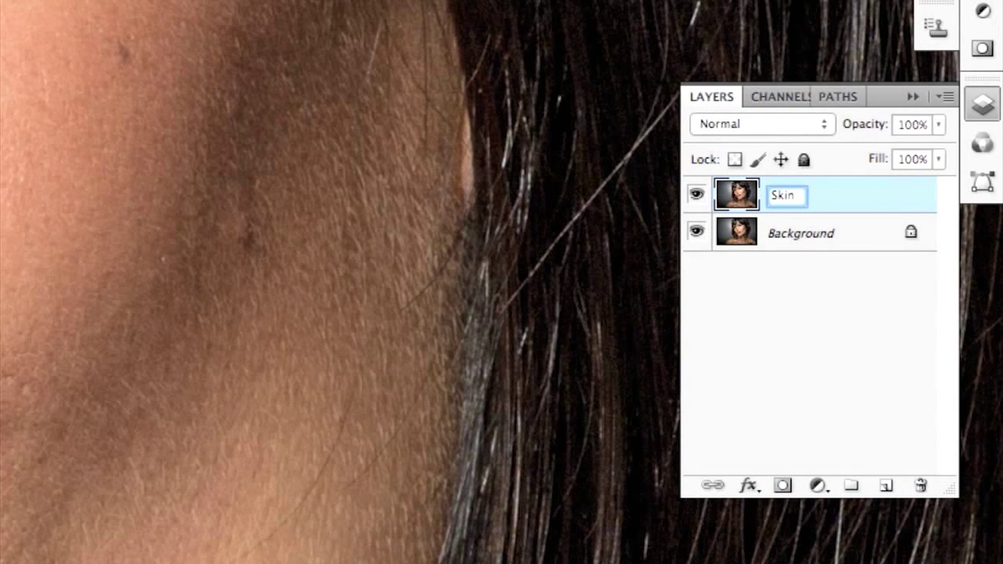
key(Return)
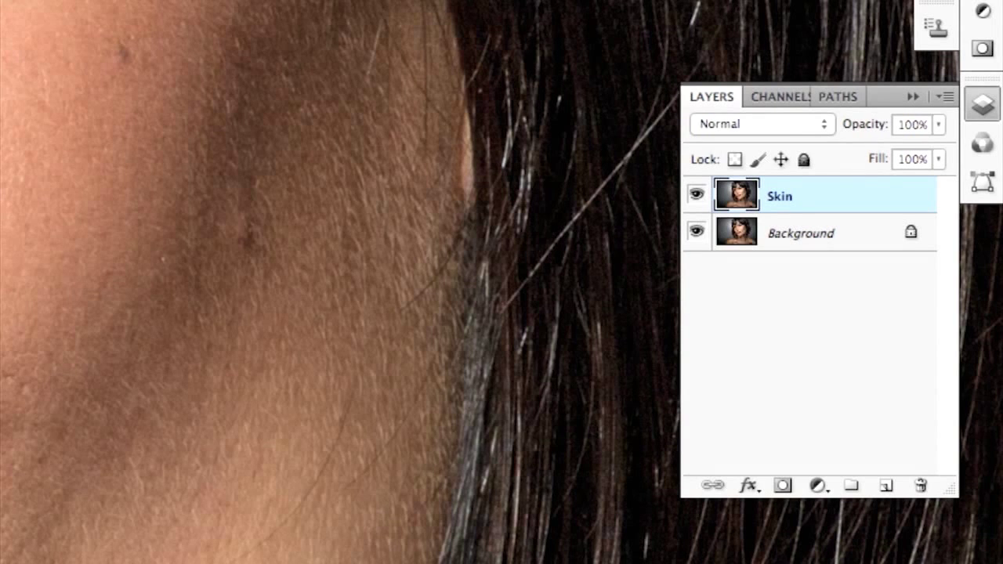
click(696, 233)
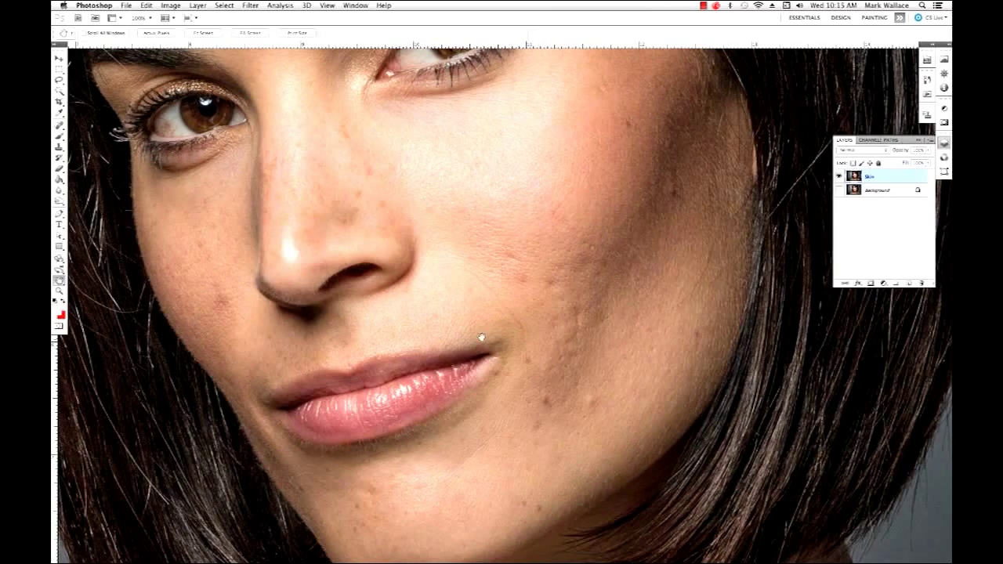
Step: Pan down to the lower face and switch to the Healing Brush tool
drag(486, 293, 485, 224)
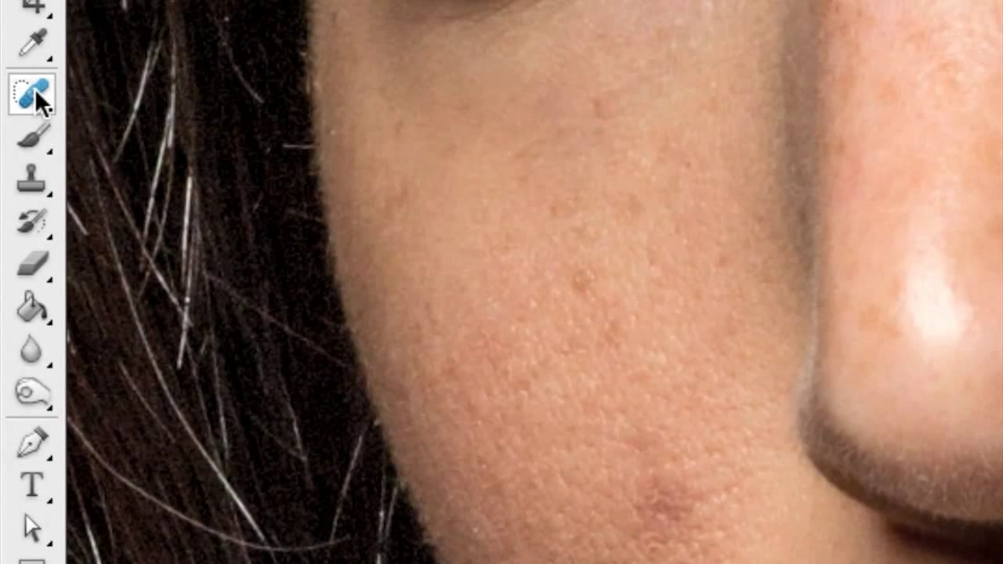
click(58, 123)
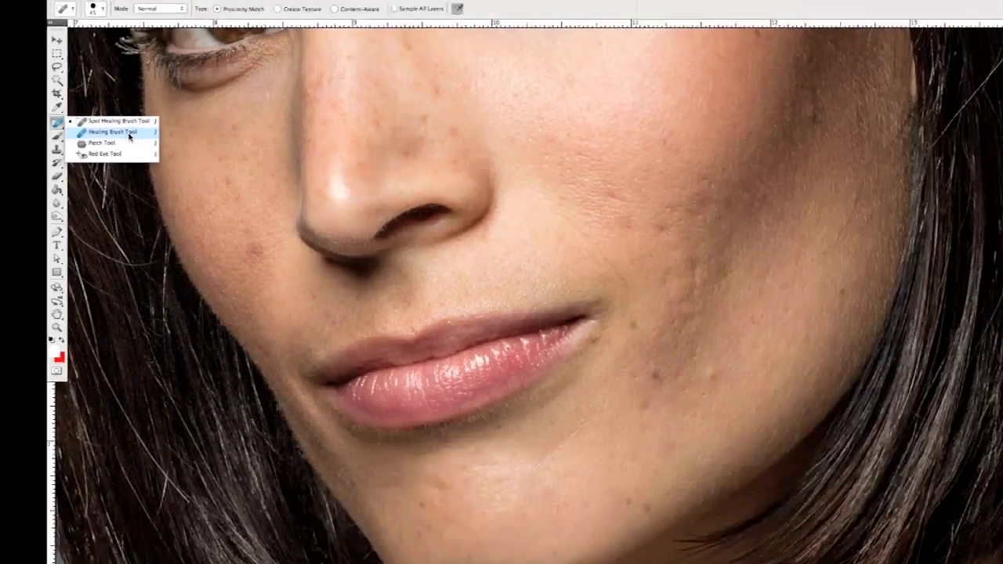
click(250, 123)
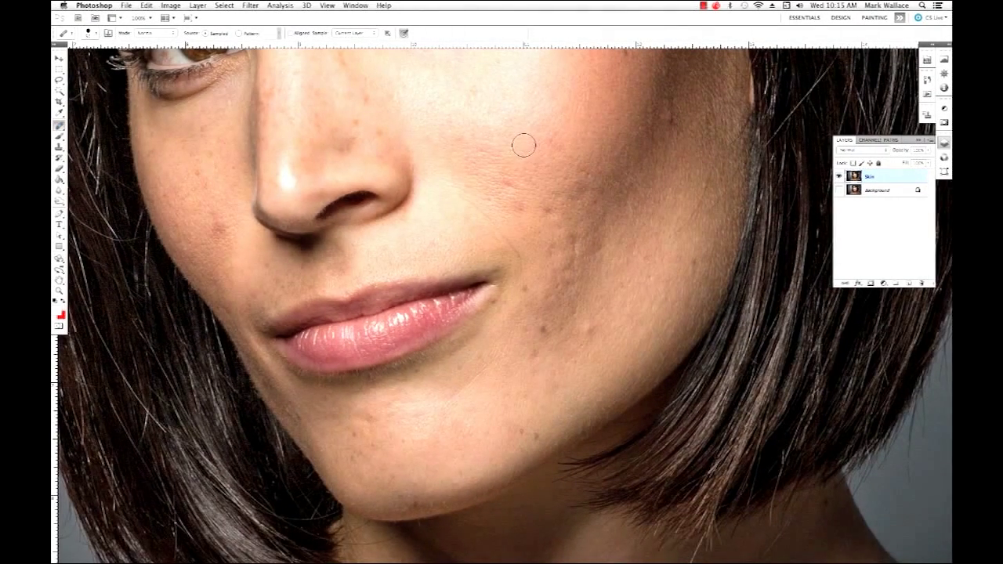
Step: Sample the lower lashes, paint them across the cheek, then undo the lash streak
drag(493, 107, 539, 252)
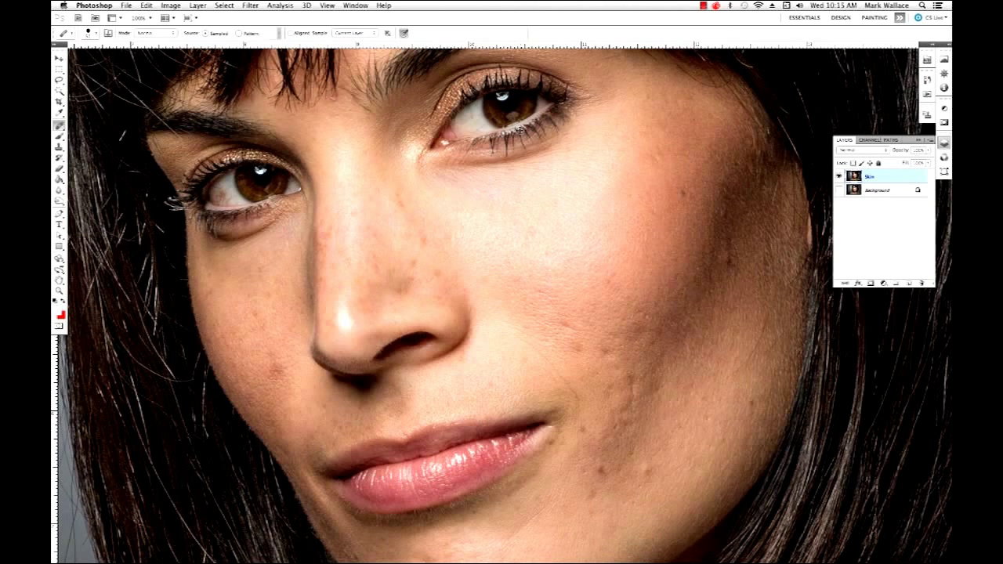
alt+click(518, 129)
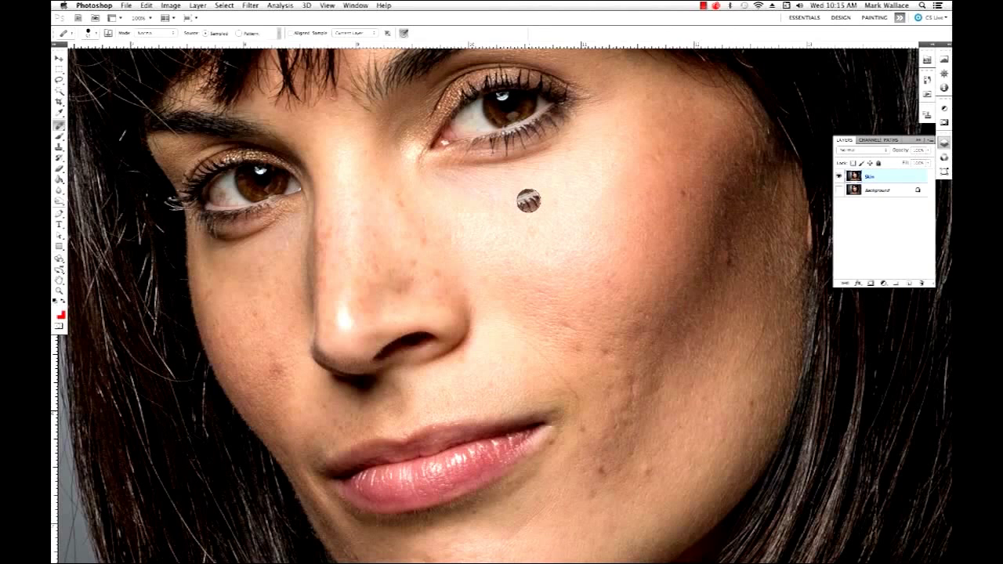
mouse_move(530, 199)
mouse_down()
mouse_move(523, 205)
mouse_move(542, 193)
mouse_move(525, 191)
mouse_move(517, 202)
mouse_move(529, 205)
mouse_up()
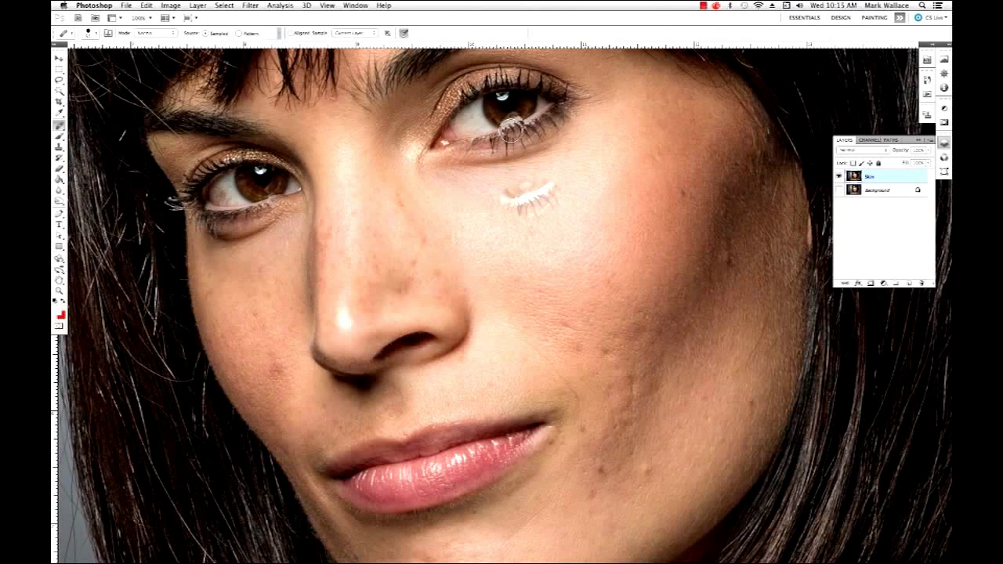
mouse_move(511, 206)
mouse_down()
mouse_move(557, 199)
mouse_move(543, 185)
mouse_move(506, 194)
mouse_move(502, 203)
mouse_move(561, 187)
mouse_move(510, 210)
mouse_move(512, 190)
mouse_move(571, 184)
mouse_move(545, 213)
mouse_move(548, 192)
mouse_move(520, 197)
mouse_up()
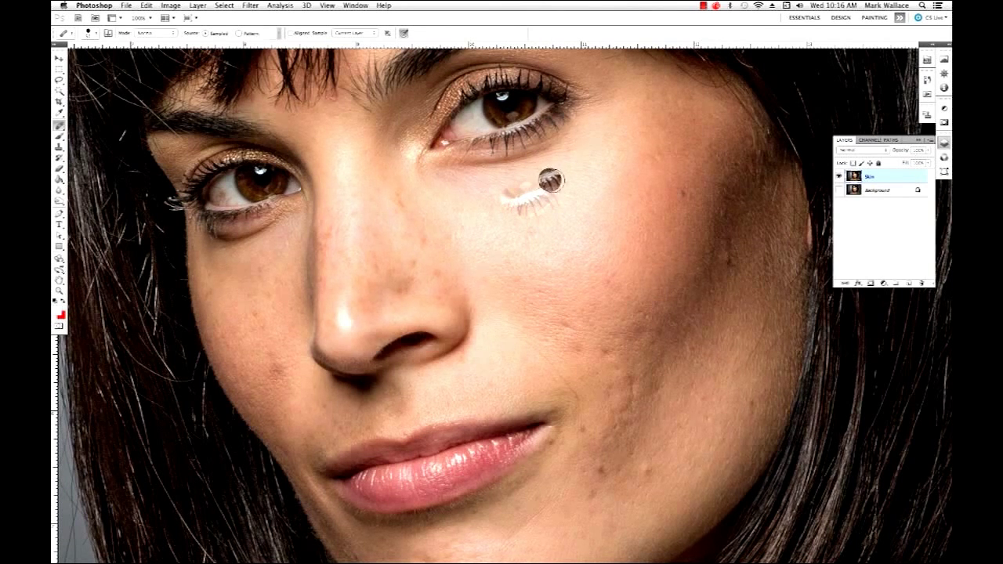
key(super+z)
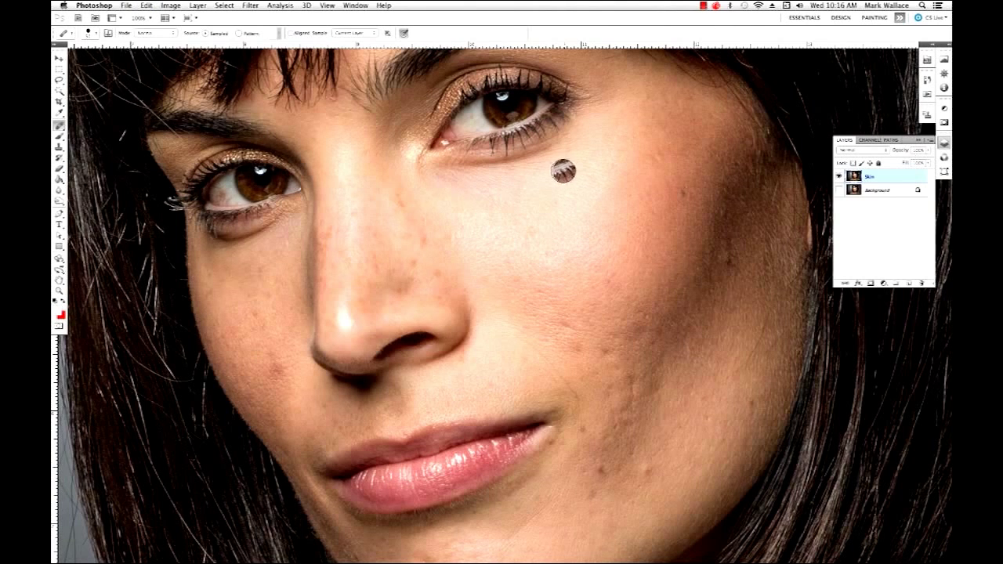
Step: Switch to the Spot Healing Brush and heal dark marks along and beneath the lower eyelid
click(59, 125)
click(94, 124)
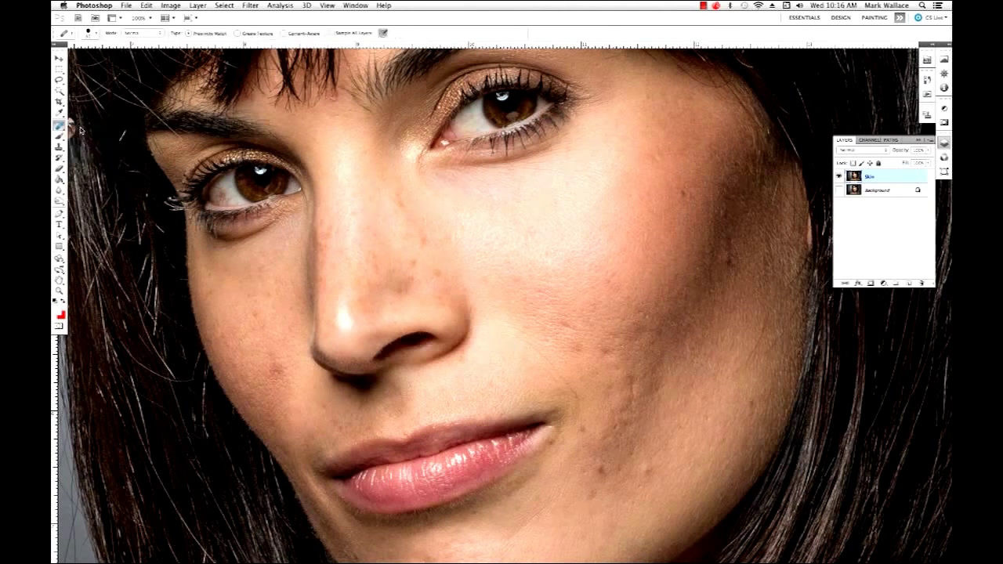
click(555, 202)
drag(501, 136, 505, 160)
mouse_move(561, 146)
mouse_down()
mouse_move(501, 144)
mouse_move(558, 150)
mouse_up()
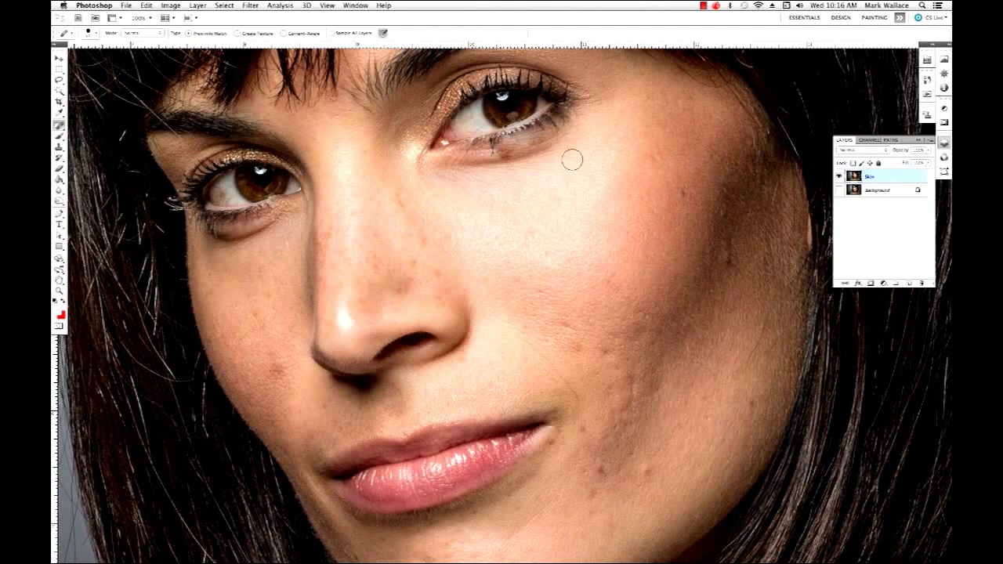
click(492, 143)
Step: Revert to the Layer Properties history state from before spot healing, then collapse History
click(927, 80)
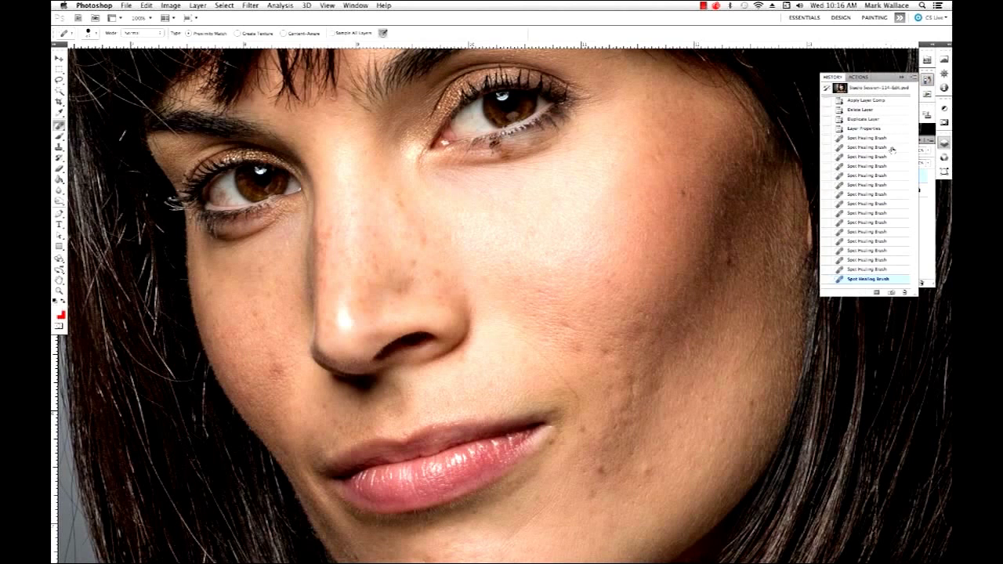
click(864, 129)
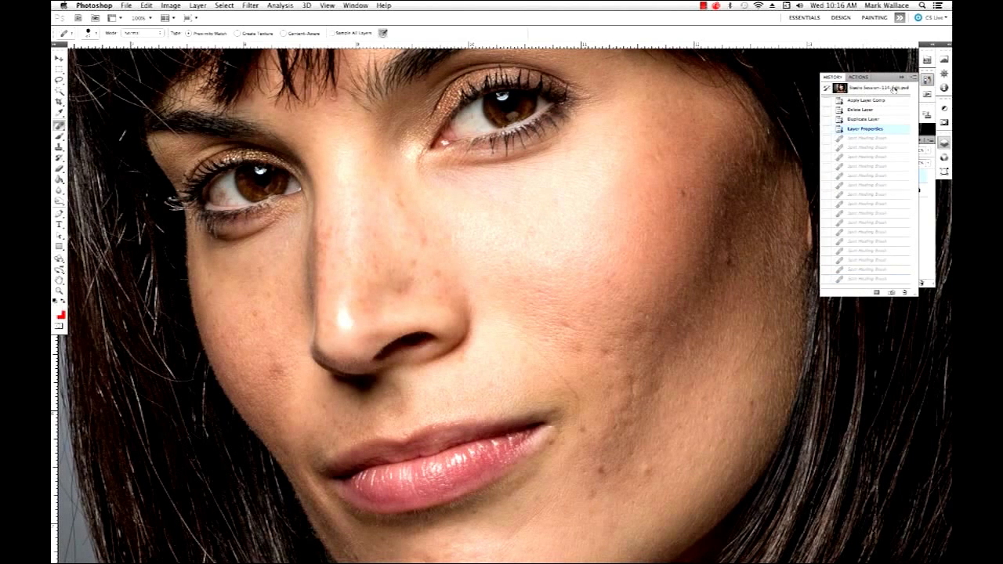
click(905, 78)
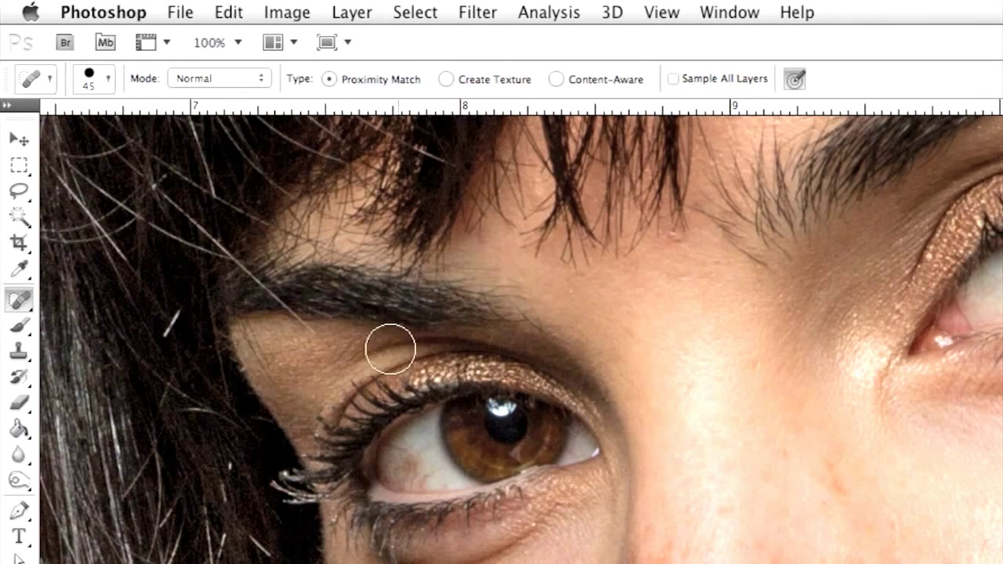
Step: Pan to the eyebrow, paint out the stray hair with Content-Aware at 10 px, then restore Proximity Match
key(space)
drag(242, 309, 521, 408)
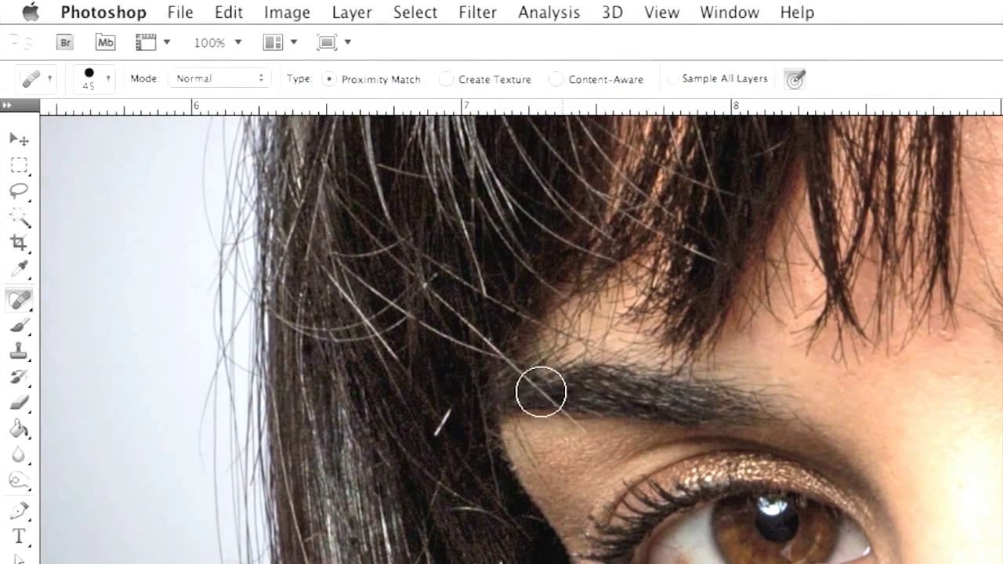
click(556, 78)
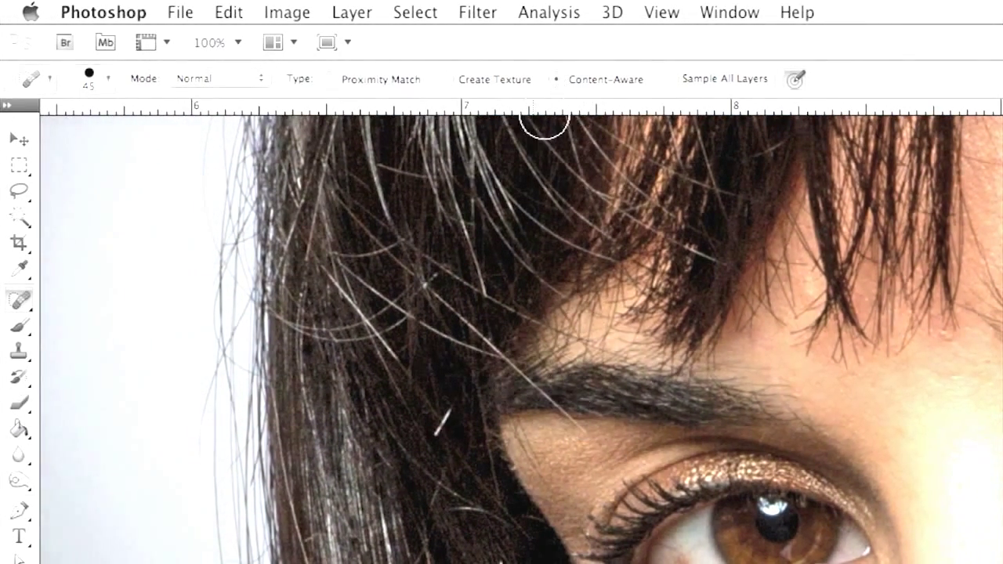
key(bracketleft)
key(bracketleft)
key(bracketleft)
key(bracketleft)
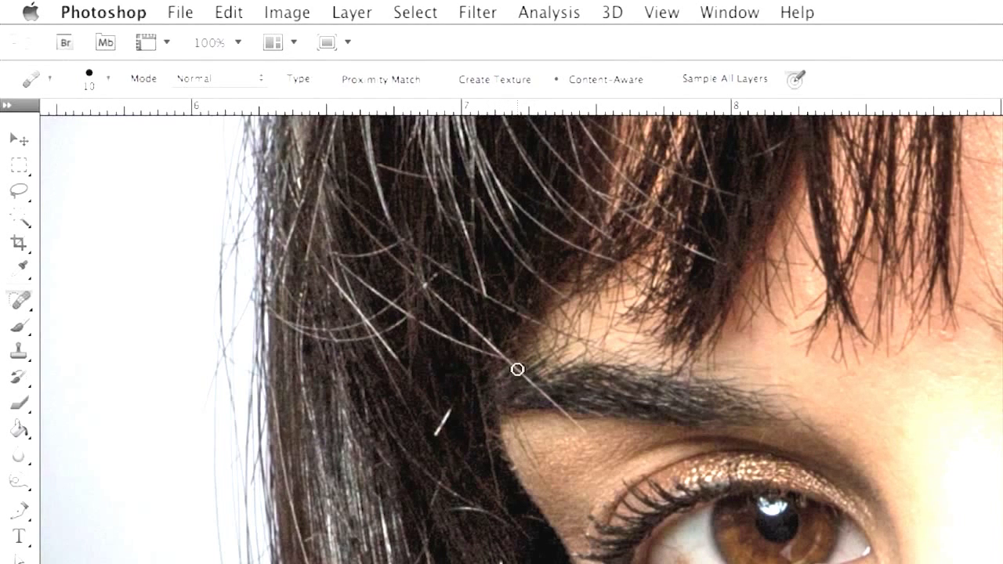
drag(519, 373, 591, 432)
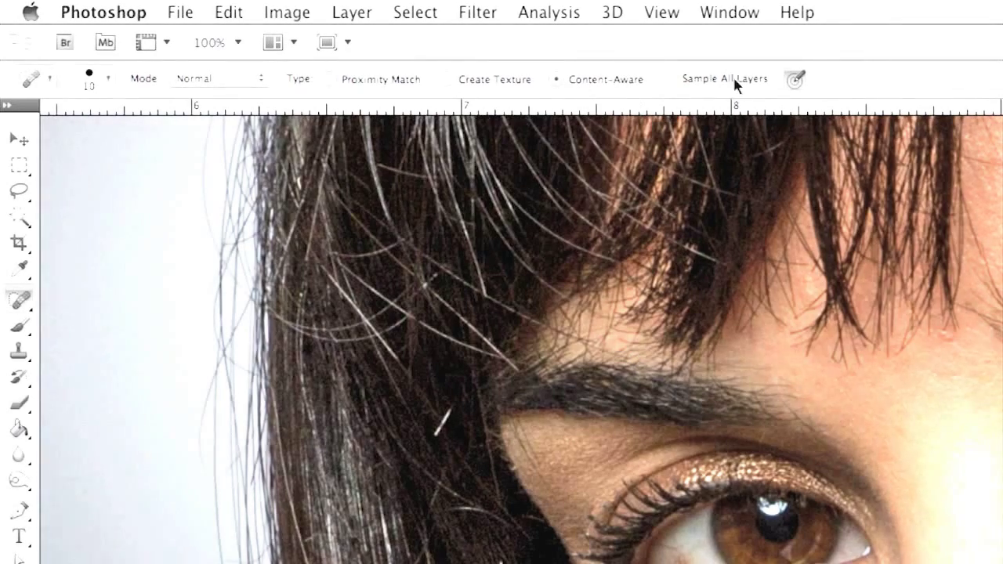
click(329, 79)
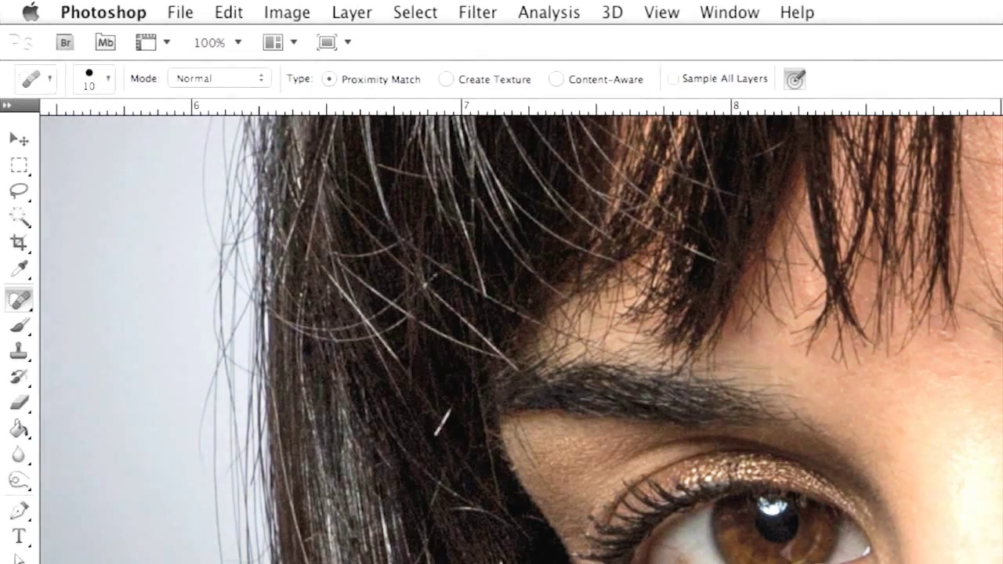
scroll(645, 389, right, 10)
scroll(645, 389, down, 5)
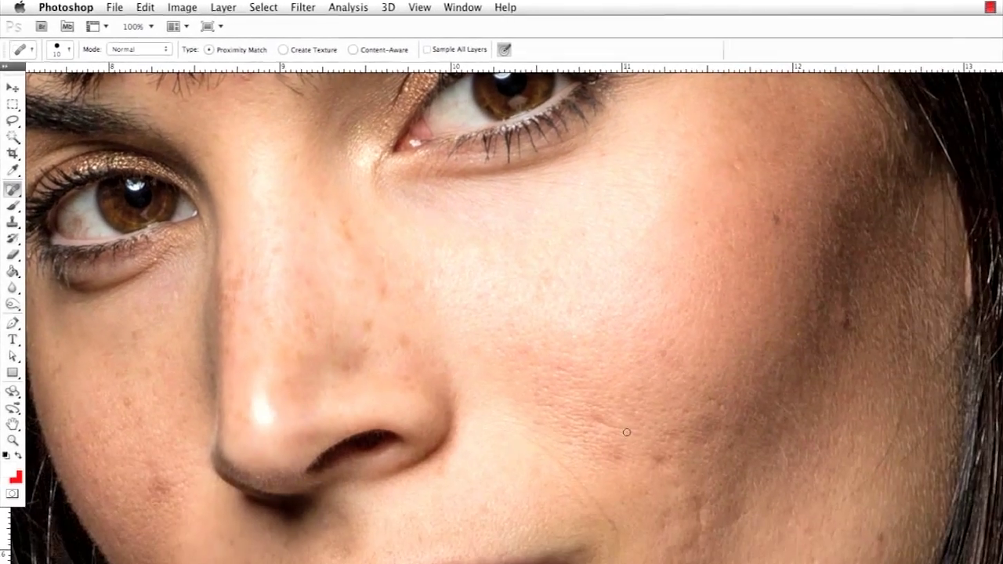
Step: Paint Spot Healing strokes over three blemishes on the cheek right of the nose
scroll(869, 559, right, 1)
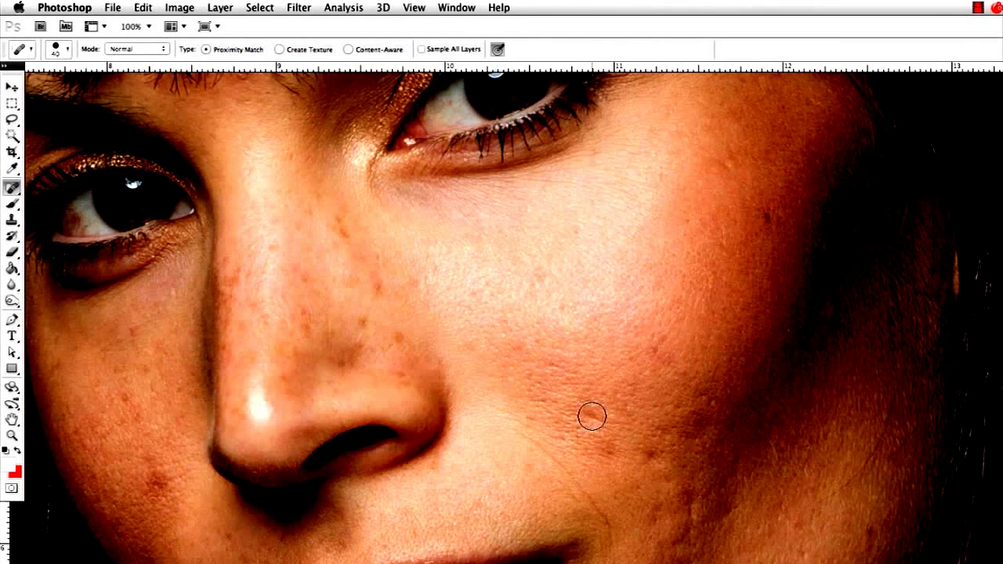
drag(614, 421, 586, 414)
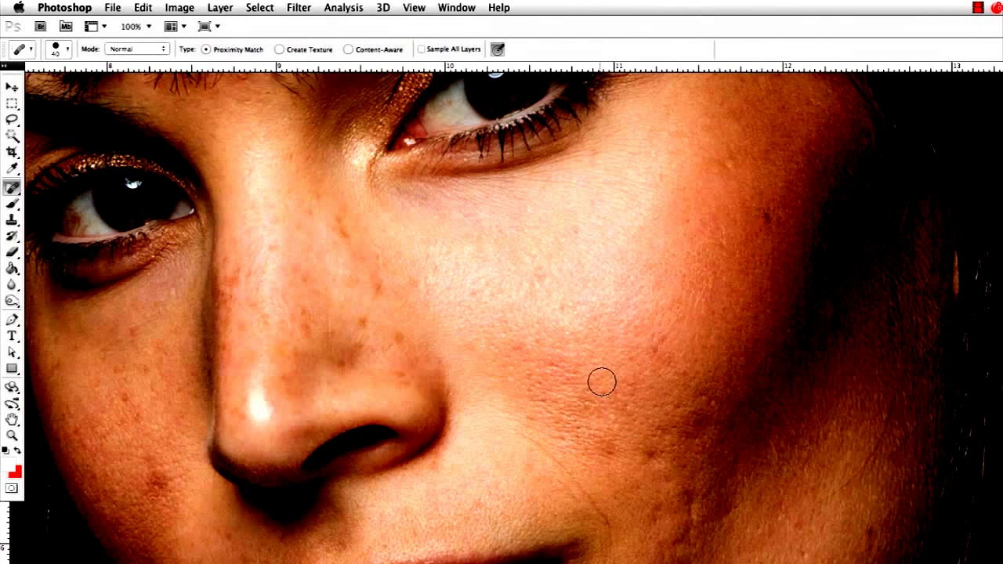
drag(611, 420, 611, 423)
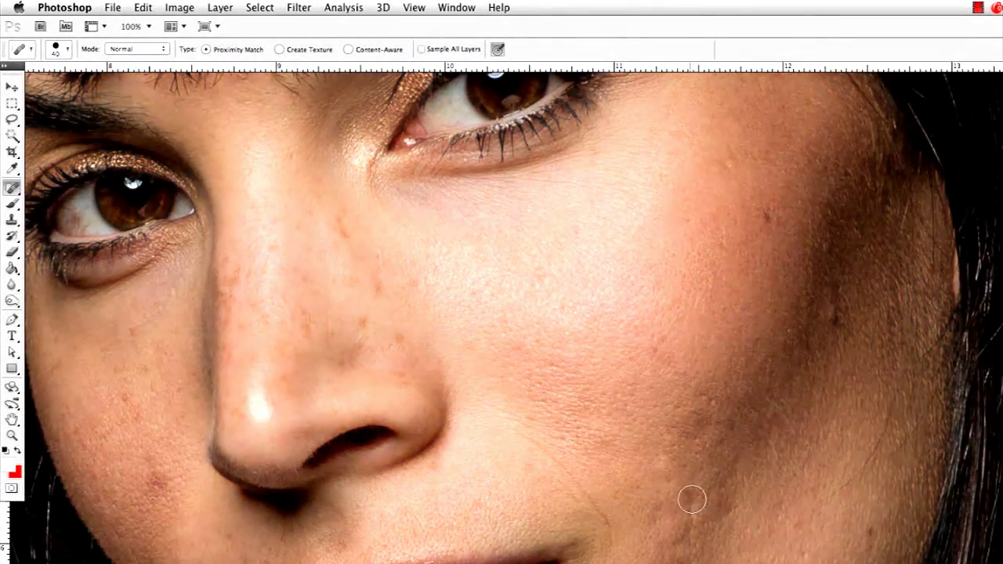
drag(663, 469, 663, 469)
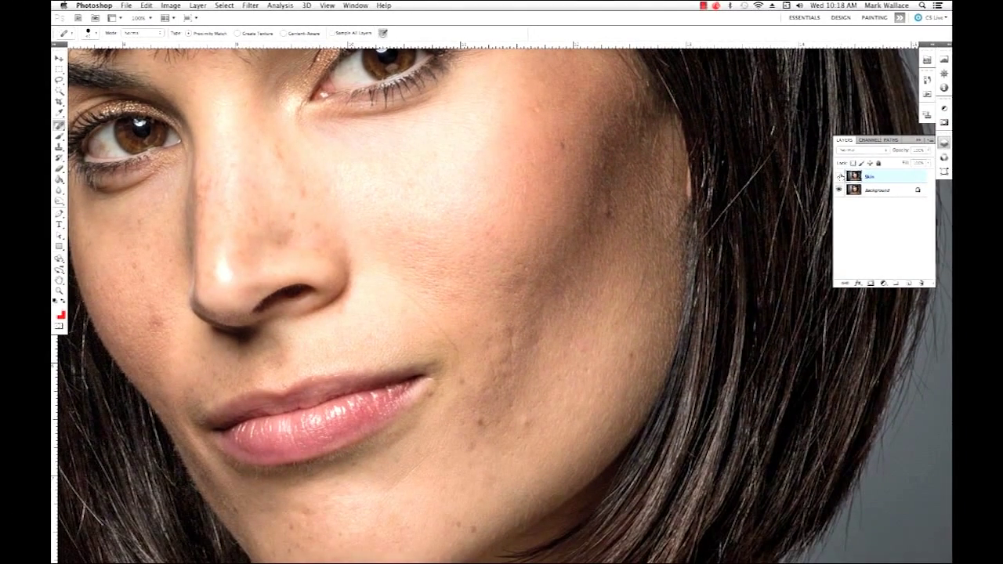
Step: Toggle the Skin layer's visibility twice to compare healed and unretouched skin
click(839, 176)
click(839, 176)
click(839, 175)
click(839, 176)
Step: Spot-heal six blemishes across the cheek, down toward the mouth
click(608, 209)
click(607, 206)
click(578, 351)
click(526, 422)
click(529, 446)
click(521, 441)
Step: Pan to the lips and chin, heal the blemish beside the nose on the left, and open History
drag(566, 401, 492, 196)
scroll(492, 195, left, 10)
scroll(492, 196, up, 5)
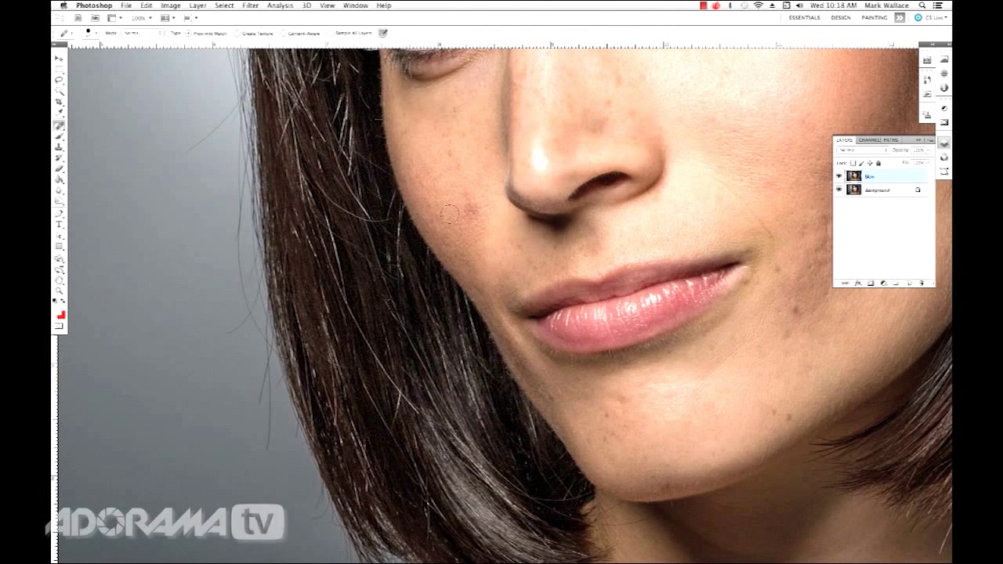
drag(465, 206, 473, 215)
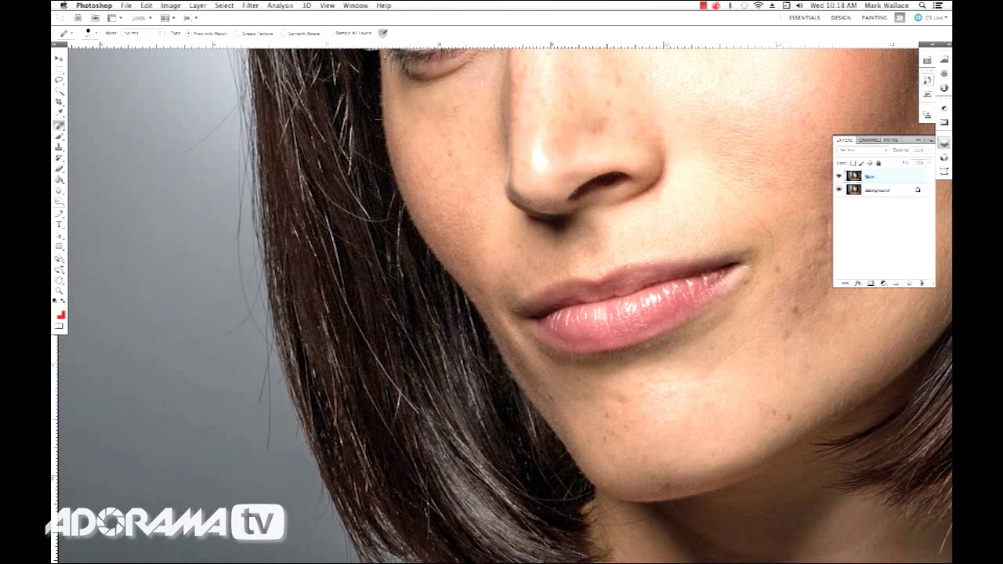
click(927, 79)
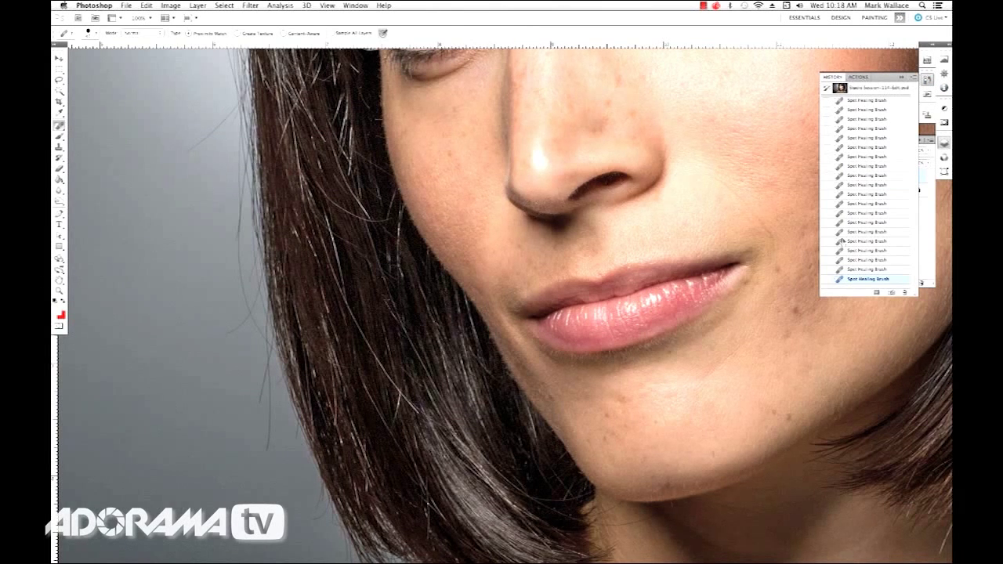
Step: Step back to an earlier healing state, then fix two cheek spots with the Healing Brush
click(859, 250)
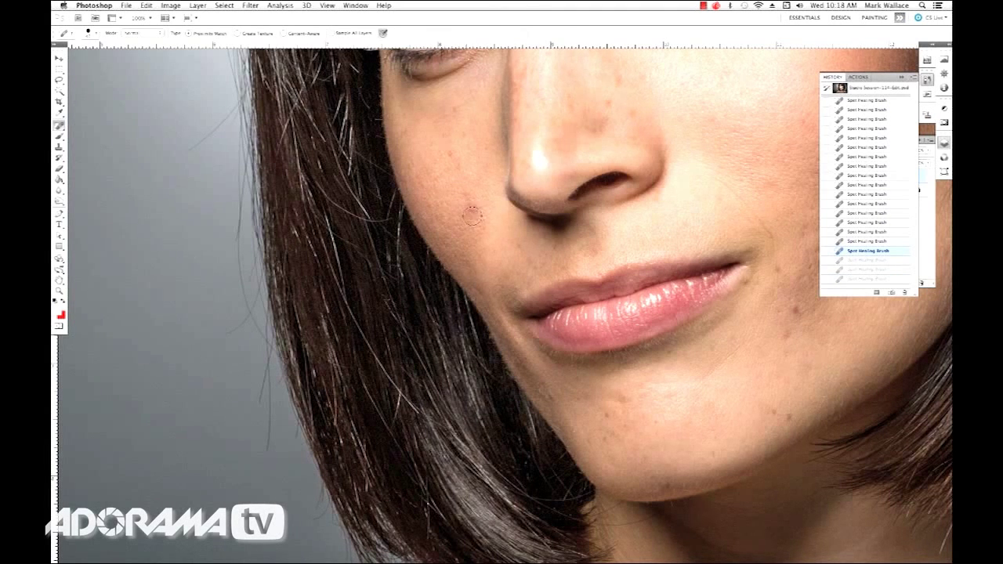
click(59, 127)
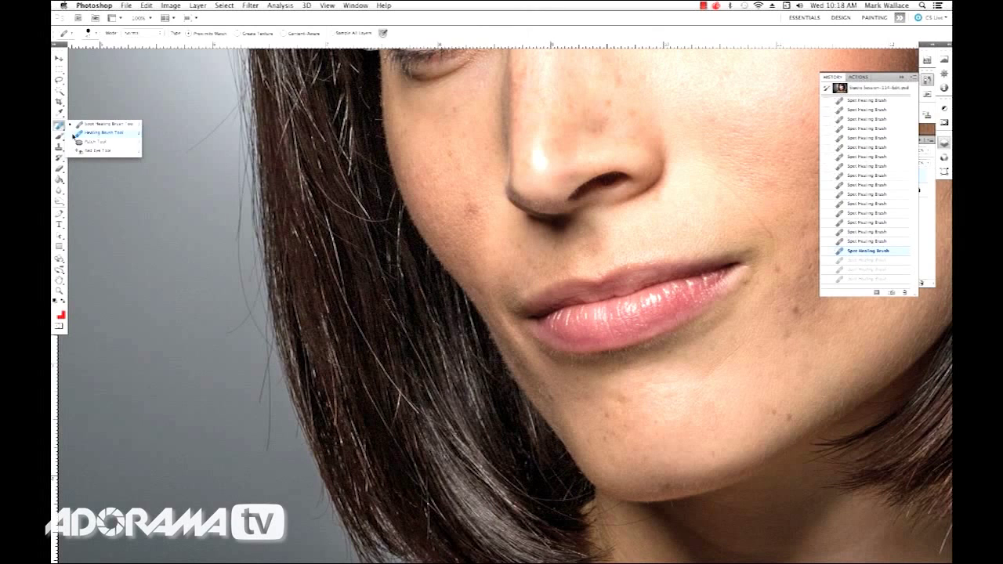
click(79, 133)
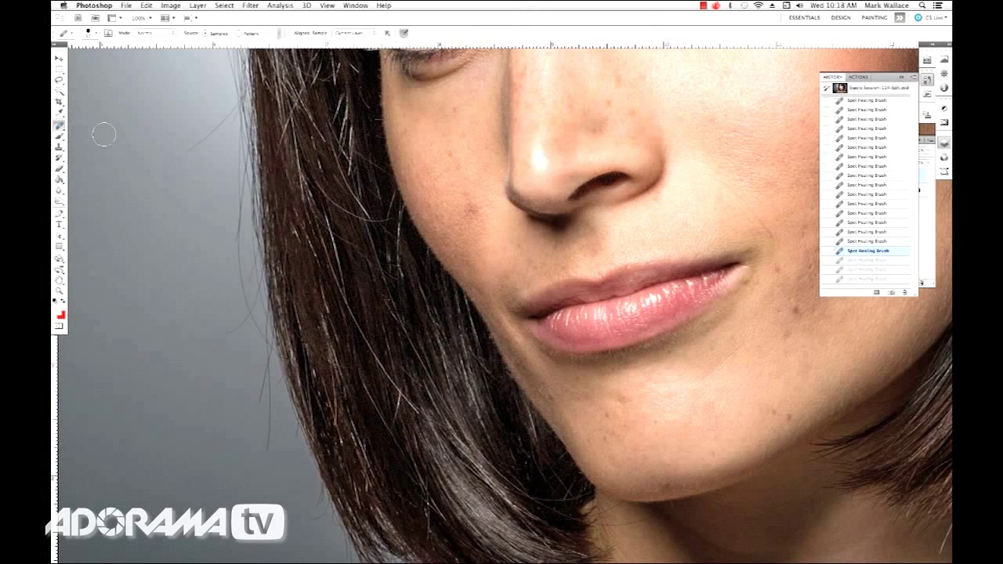
click(470, 213)
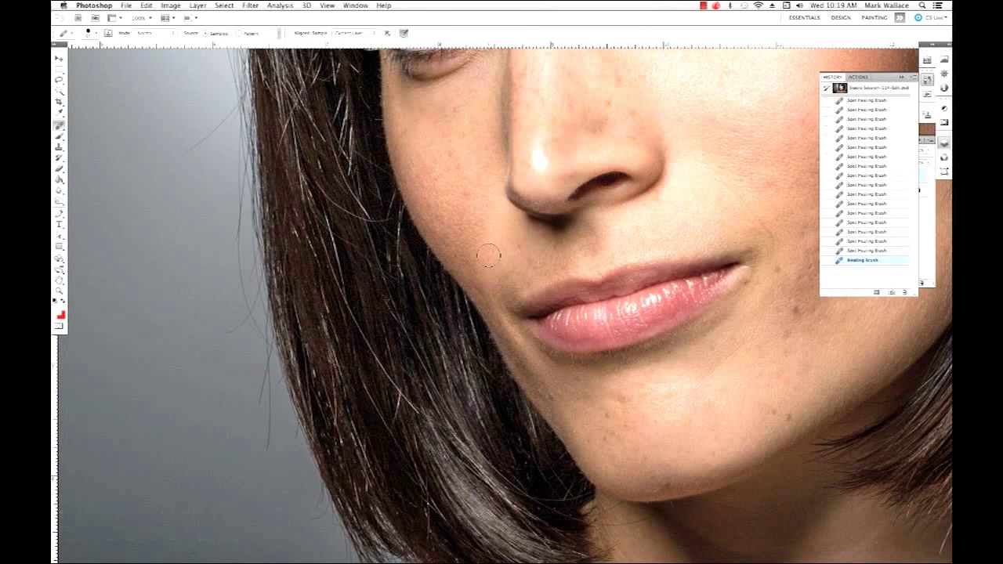
click(462, 192)
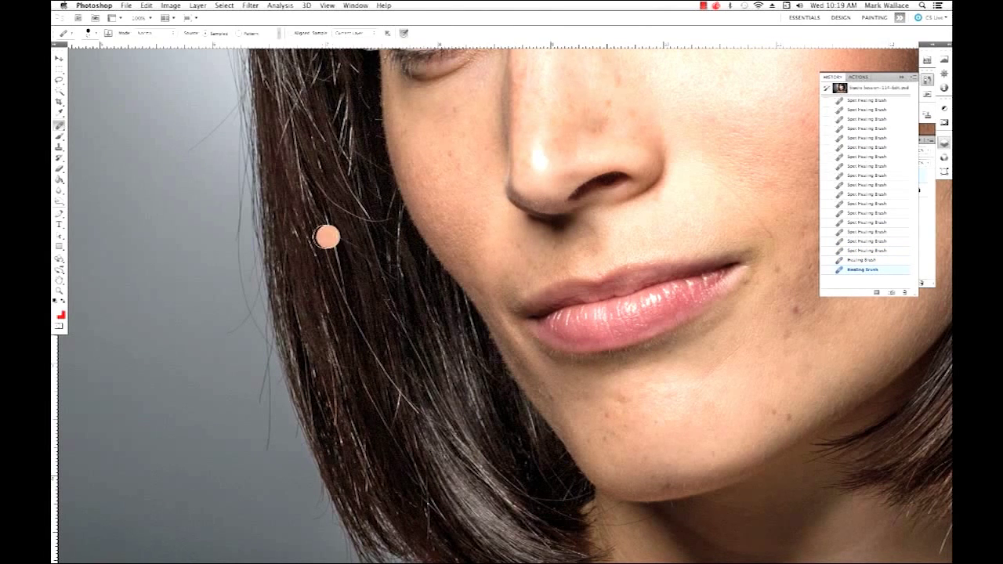
Step: Pan to the nose, lips and right cheek and spot-heal a cheek blemish
drag(694, 251, 326, 208)
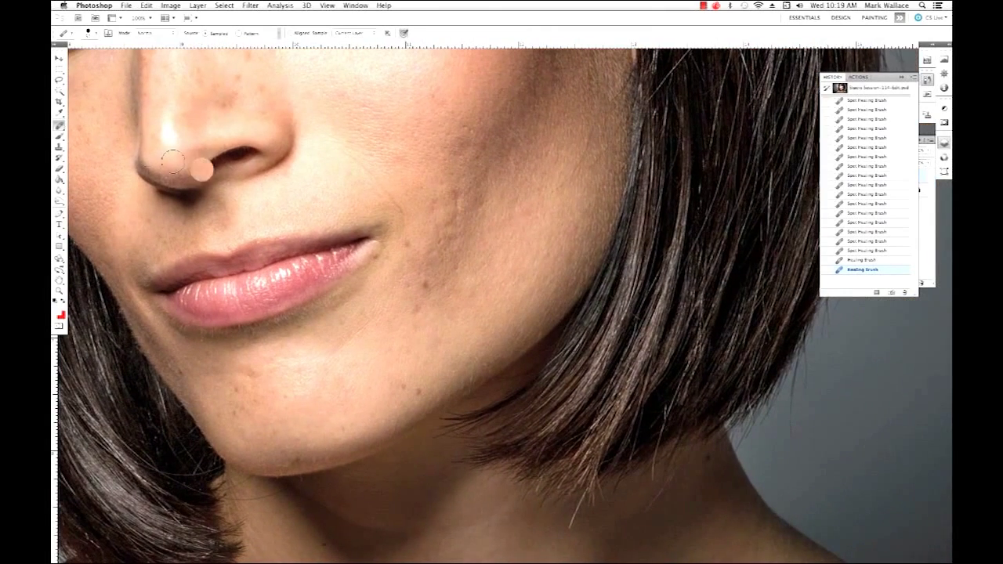
click(58, 126)
click(106, 123)
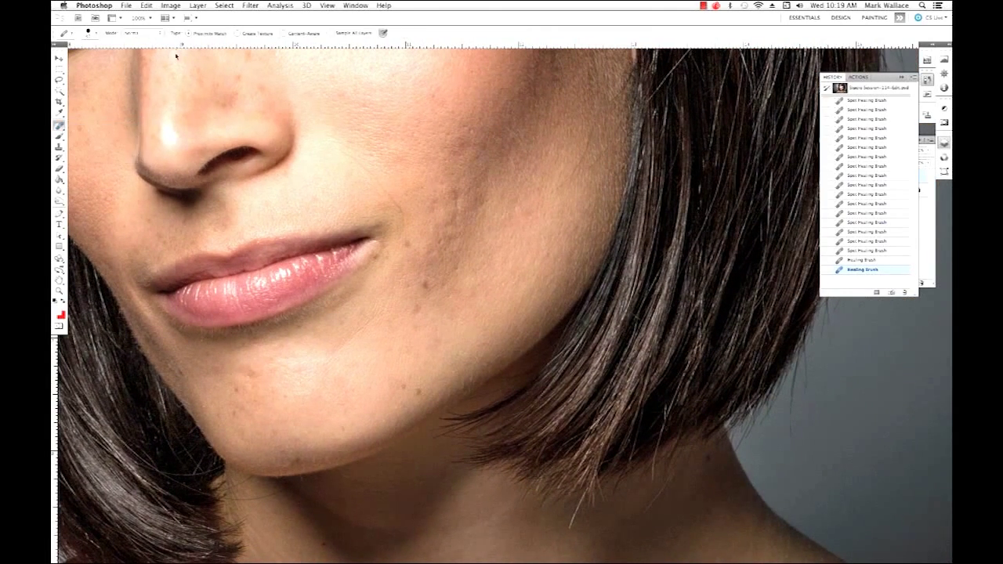
click(416, 239)
Step: Smooth the cheek toward the hair with Healing Brush strokes and dabs over remaining spots
click(58, 126)
click(78, 132)
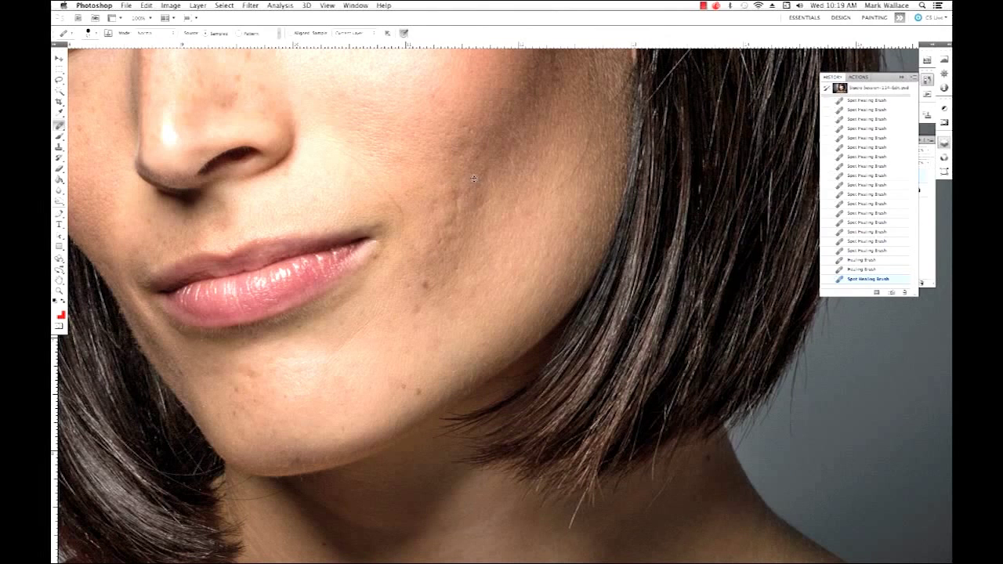
mouse_move(467, 176)
mouse_down()
mouse_move(512, 181)
mouse_move(481, 178)
mouse_move(479, 168)
mouse_move(425, 190)
mouse_move(494, 170)
mouse_move(478, 178)
mouse_up()
drag(511, 202, 452, 221)
mouse_move(595, 222)
mouse_down()
mouse_move(619, 209)
mouse_move(547, 206)
mouse_up()
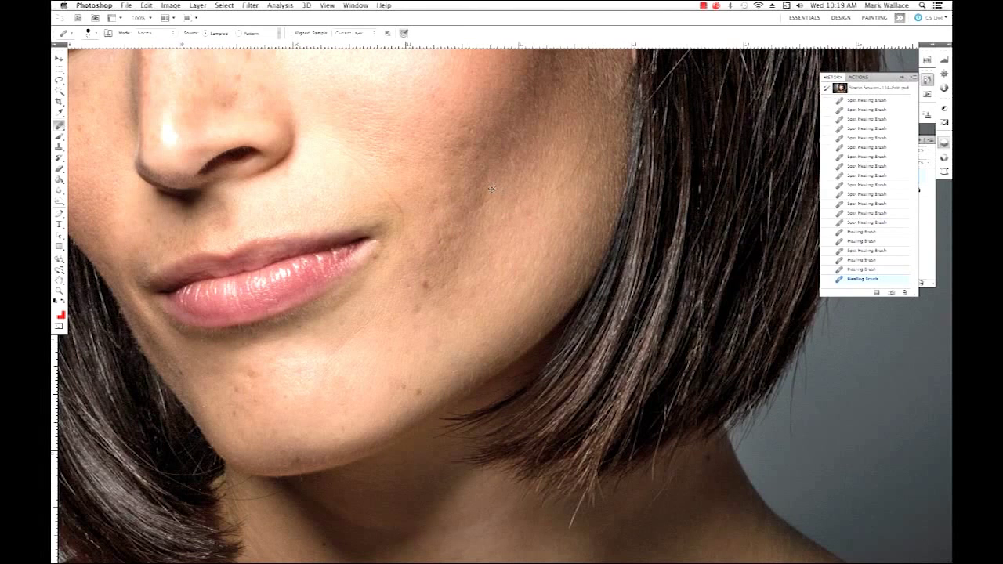
click(484, 202)
drag(515, 165, 513, 180)
click(431, 202)
click(440, 196)
click(477, 192)
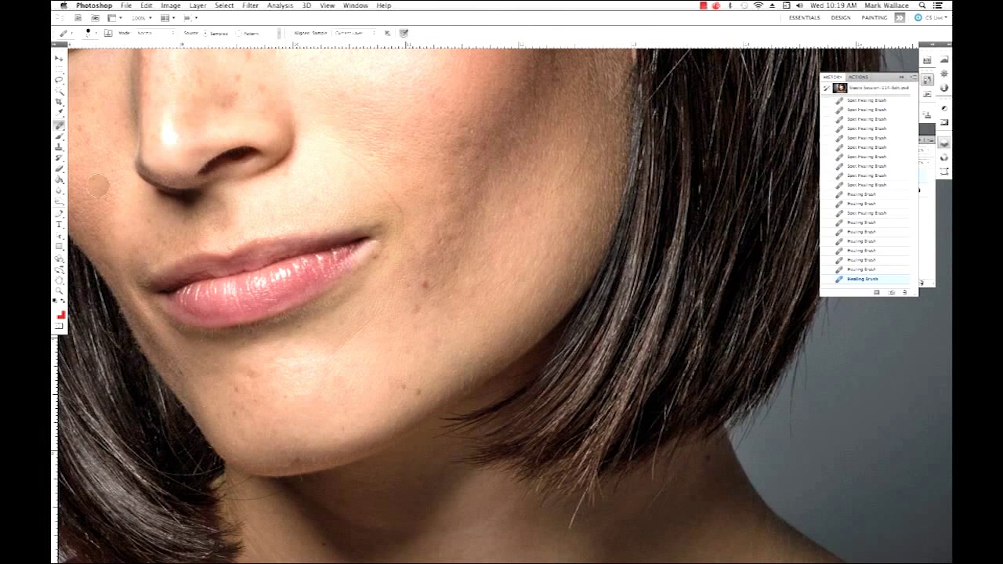
Step: Return to the Spot Healing Brush and heal two more spots on the cheek
drag(59, 125, 90, 123)
click(426, 283)
click(458, 243)
click(450, 239)
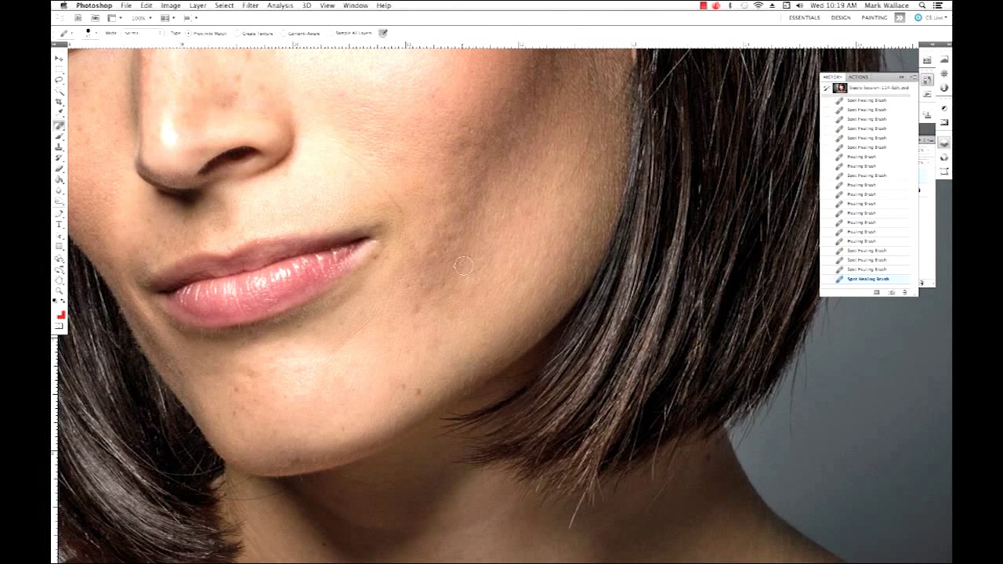
Step: Heal the blemishes on the lower cheek and near the lip corner with the Spot Healing Brush
click(416, 310)
click(417, 335)
click(418, 283)
click(385, 257)
click(414, 382)
Step: Heal the chin blemishes below the lower lip and along the chin's lower edge
click(417, 391)
click(303, 325)
click(341, 322)
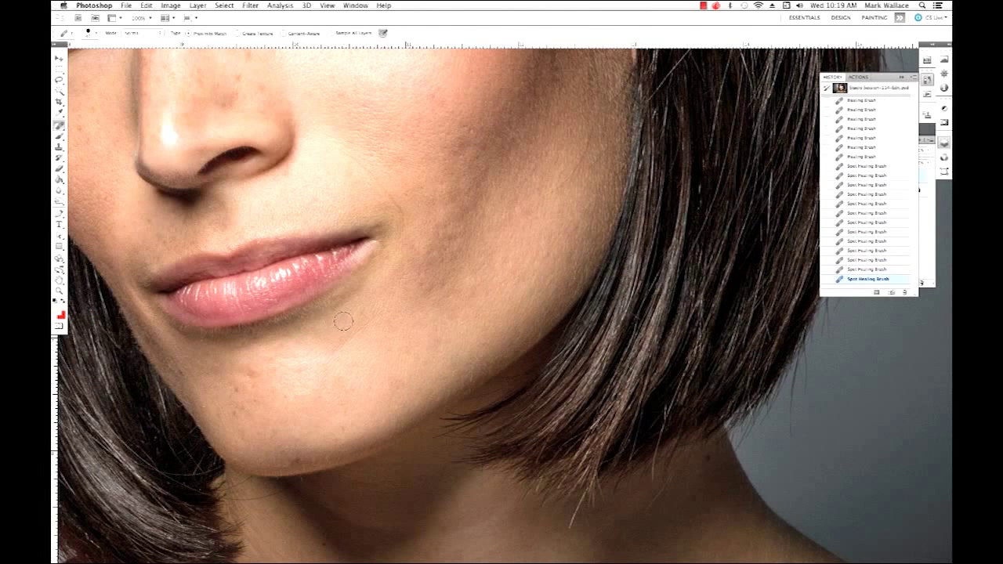
click(249, 370)
click(239, 392)
click(252, 397)
click(246, 409)
click(300, 459)
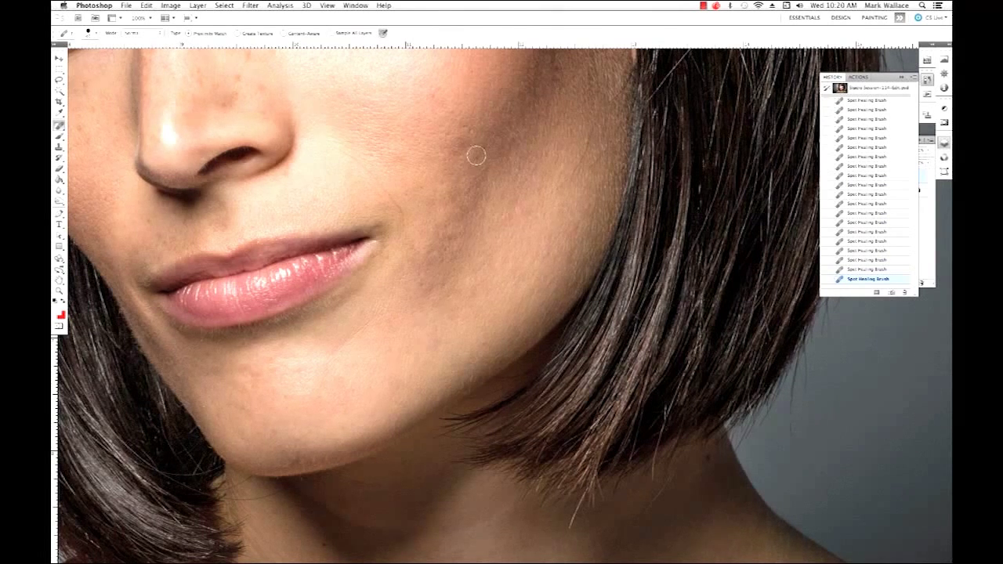
Step: Heal a small upper-cheek spot, recenter on the eye and nose, and show the Layers panel
click(465, 128)
drag(434, 128, 580, 232)
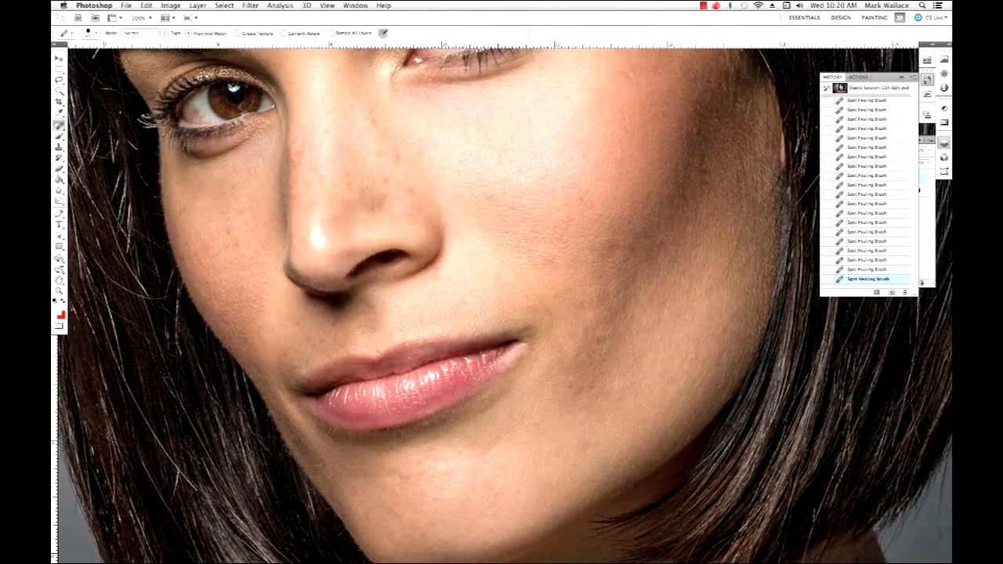
click(944, 144)
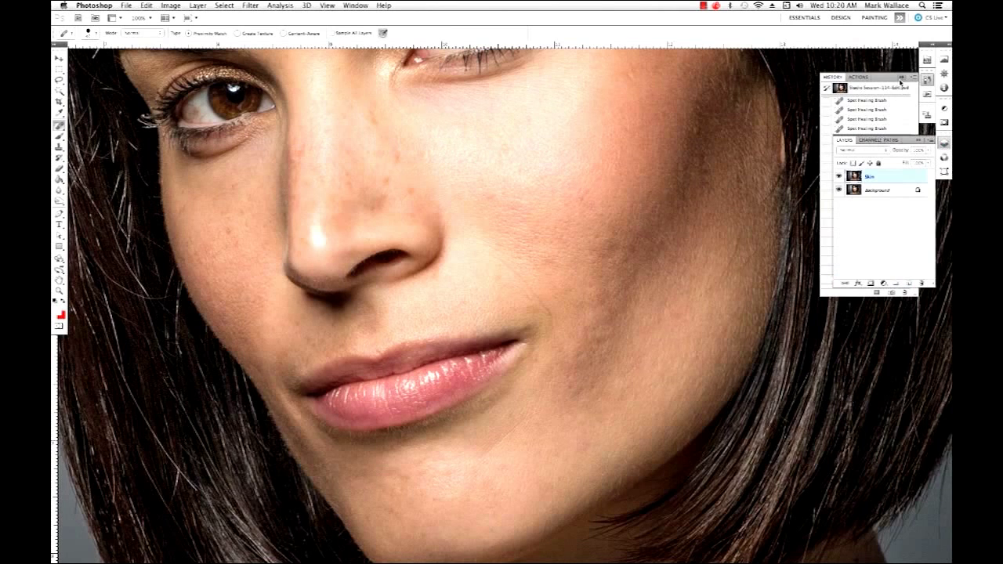
Step: Collapse the History panel and toggle the Skin layer off and on repeatedly, ending with it visible
click(901, 79)
click(839, 177)
click(839, 176)
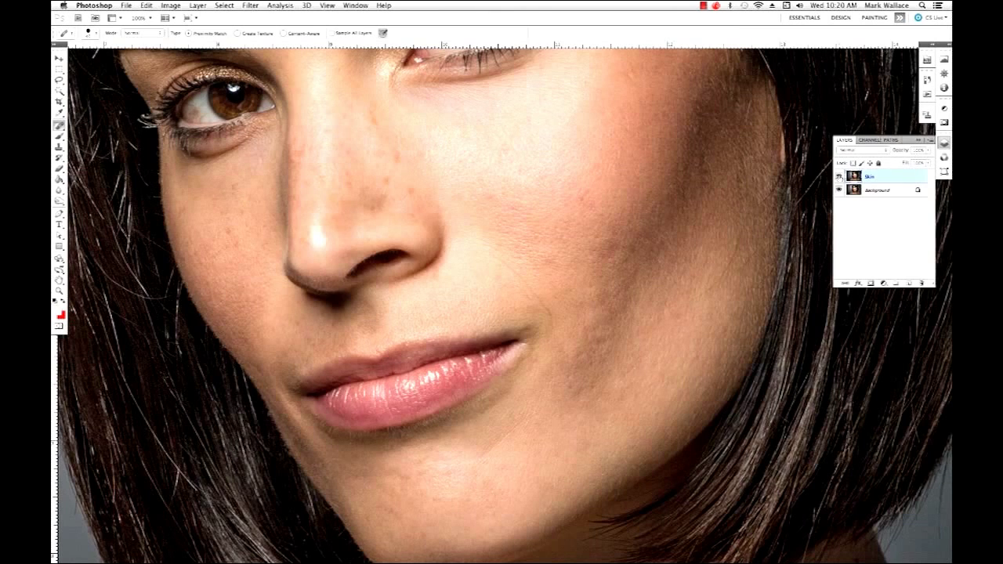
click(839, 176)
click(839, 177)
click(839, 176)
click(839, 177)
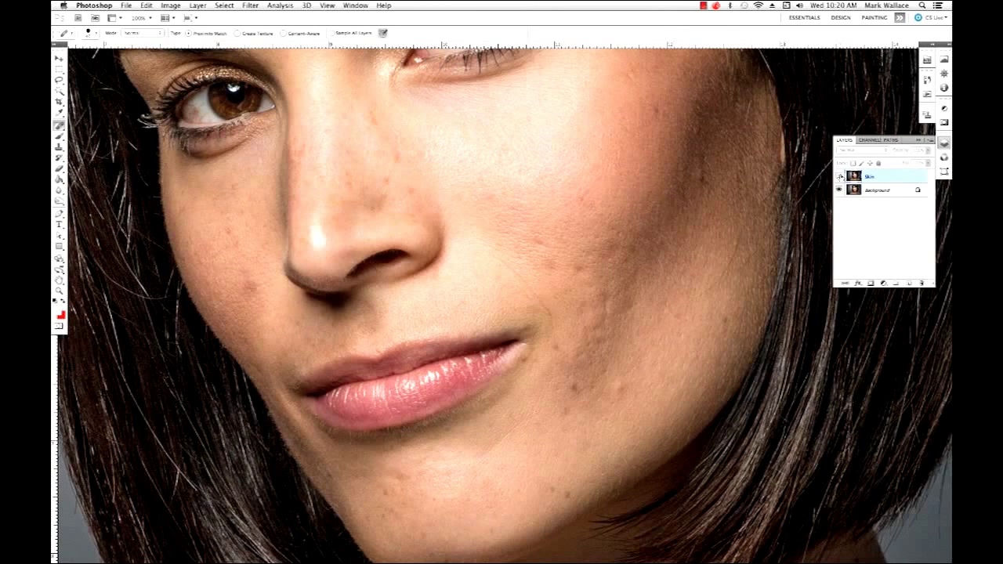
click(839, 177)
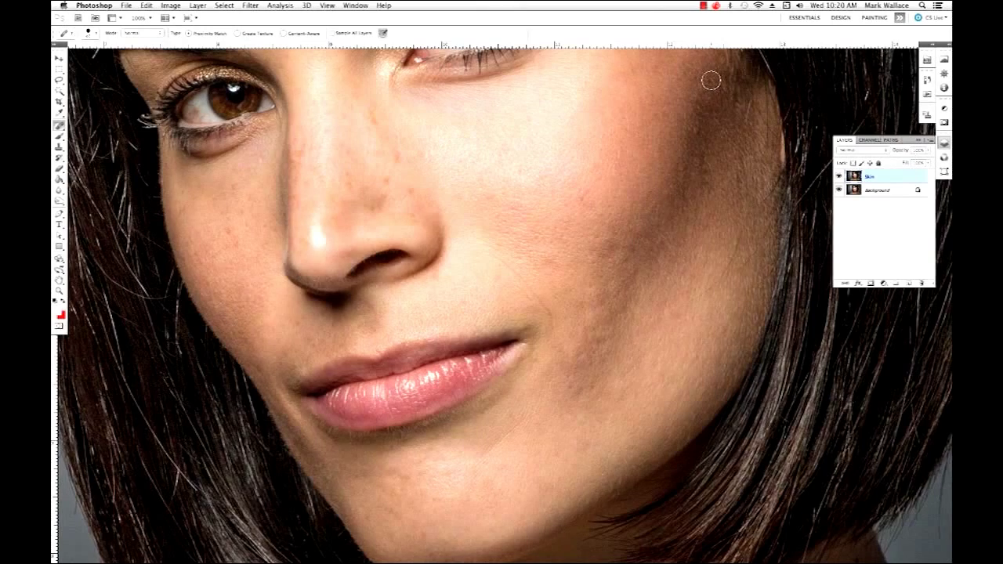
mouse_move(420, 164)
mouse_down()
mouse_move(439, 184)
mouse_move(482, 300)
mouse_move(458, 236)
mouse_up()
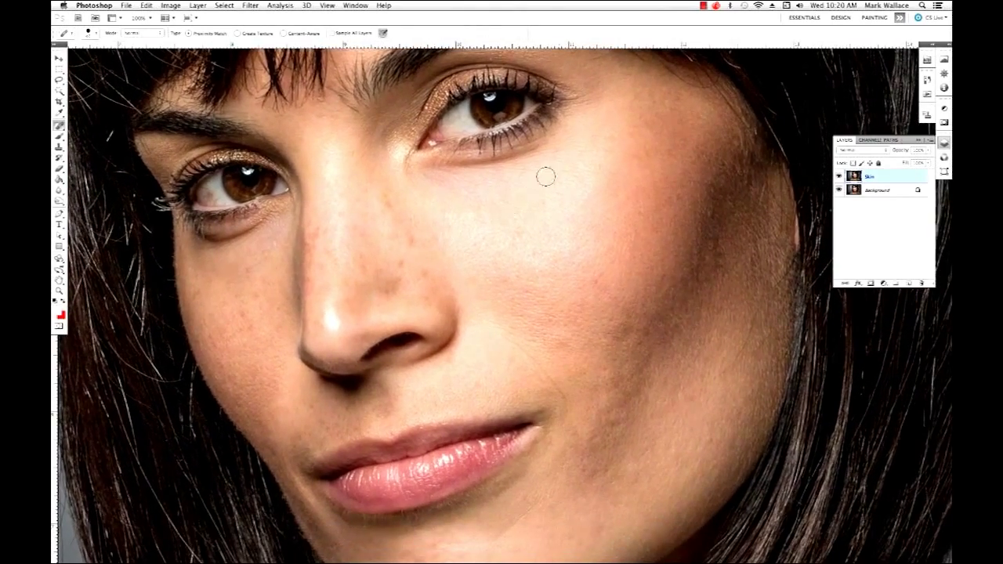
mouse_move(466, 287)
mouse_down()
mouse_move(438, 198)
mouse_move(443, 217)
mouse_up()
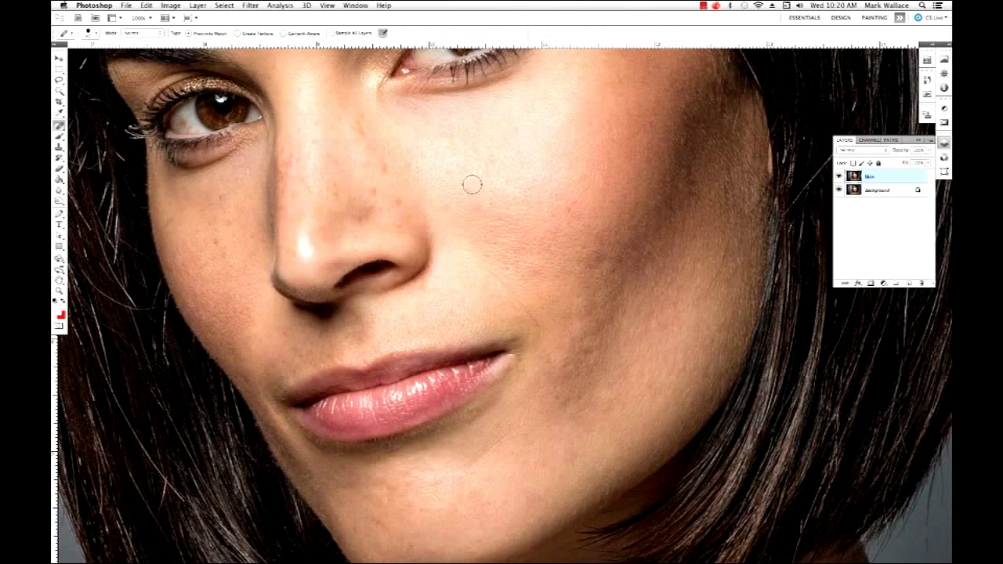
drag(538, 209, 556, 217)
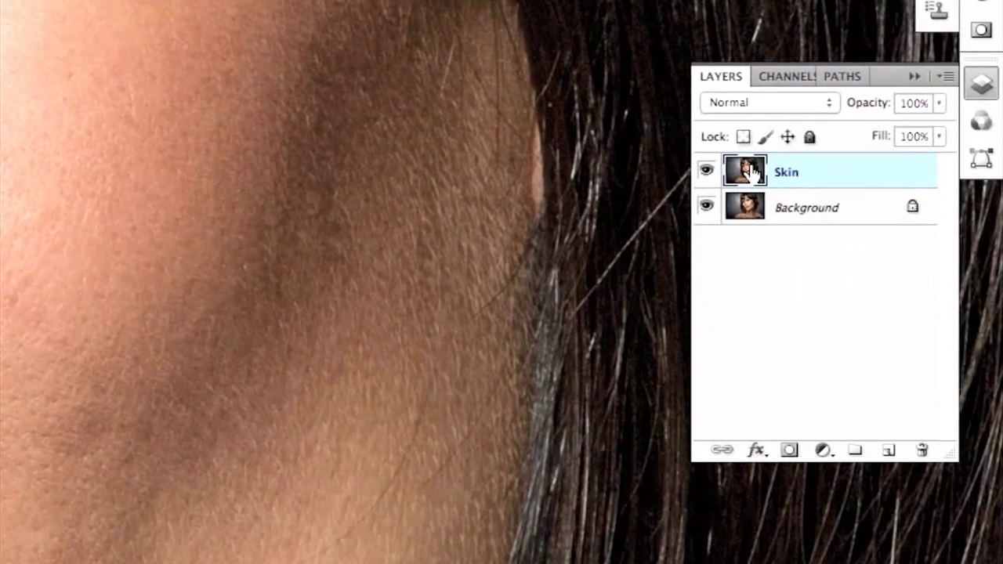
Step: Make a copy of the Skin layer and rename the copy 'High Pass'
drag(752, 170, 894, 450)
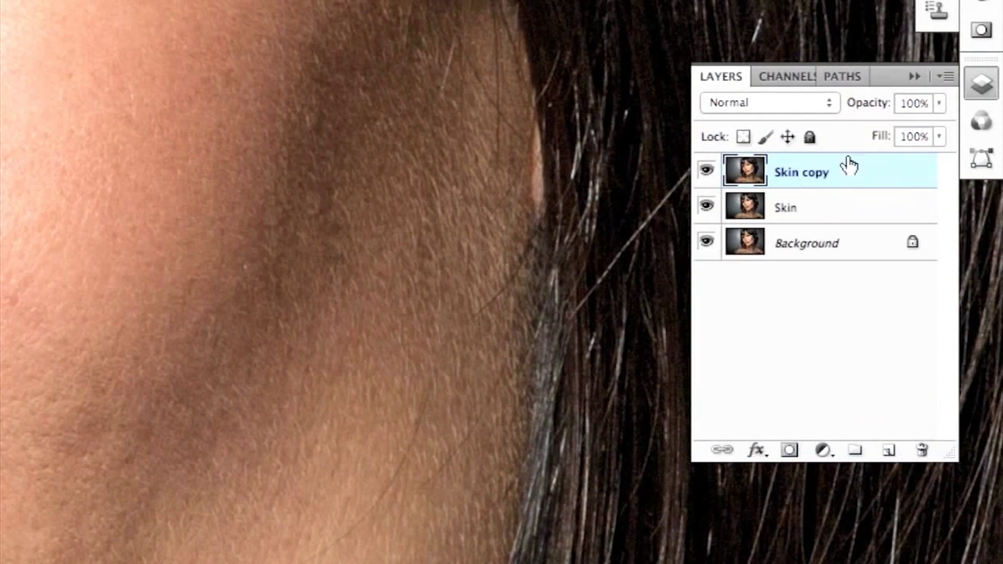
double_click(817, 177)
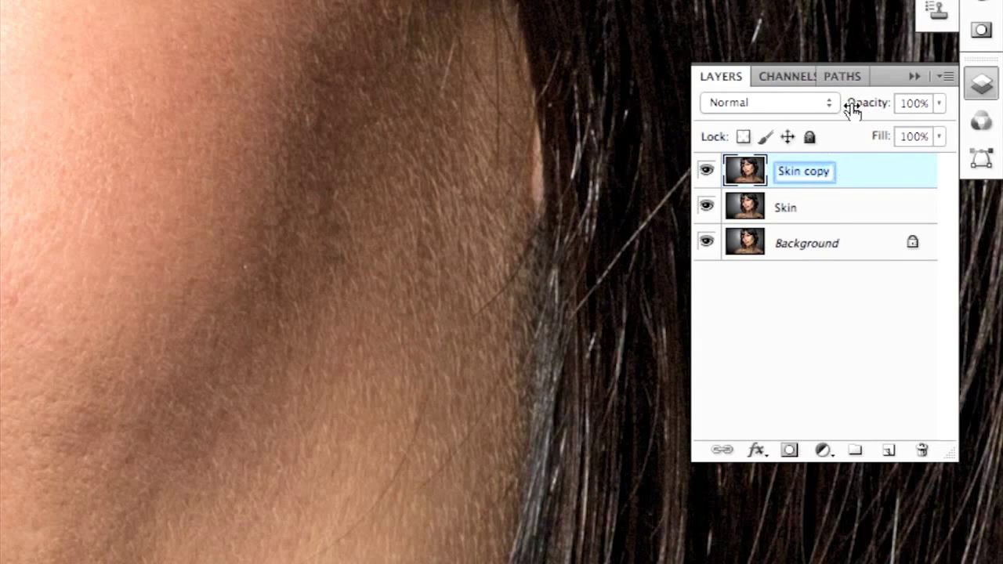
text(High Pass)
key(Return)
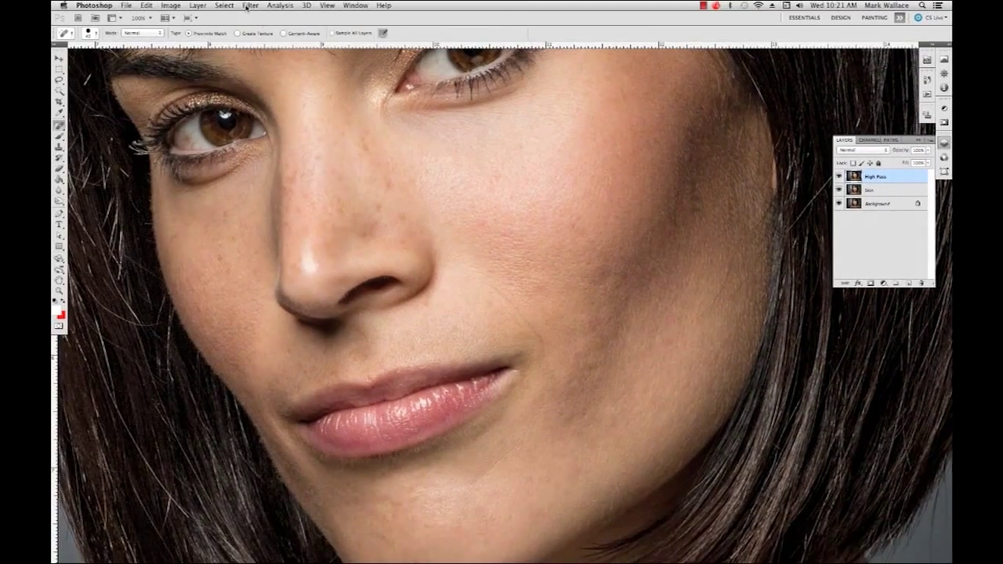
Step: Apply Filter > Other > High Pass to the High Pass layer with a radius of about 1.3 pixels
click(249, 5)
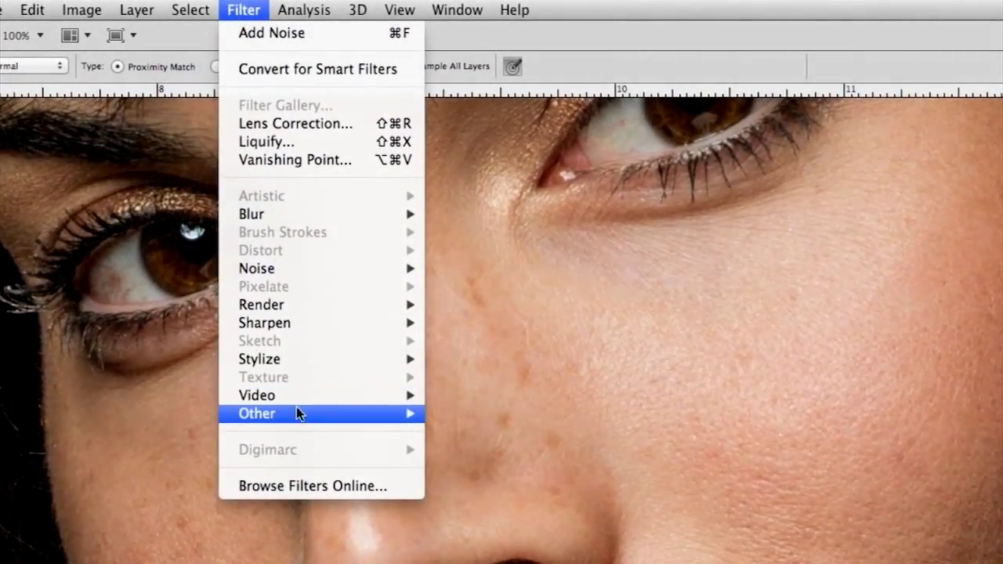
mouse_move(291, 413)
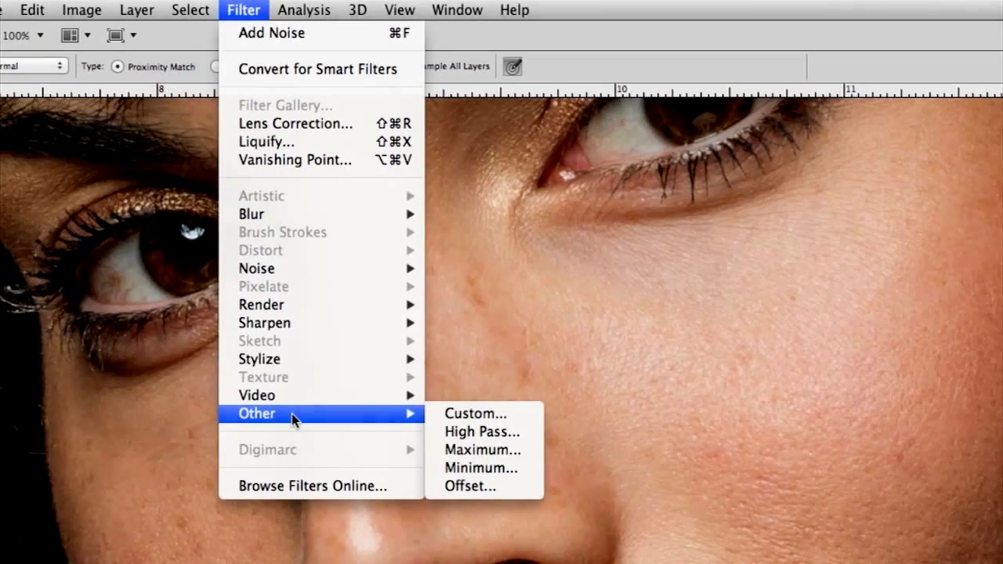
click(500, 437)
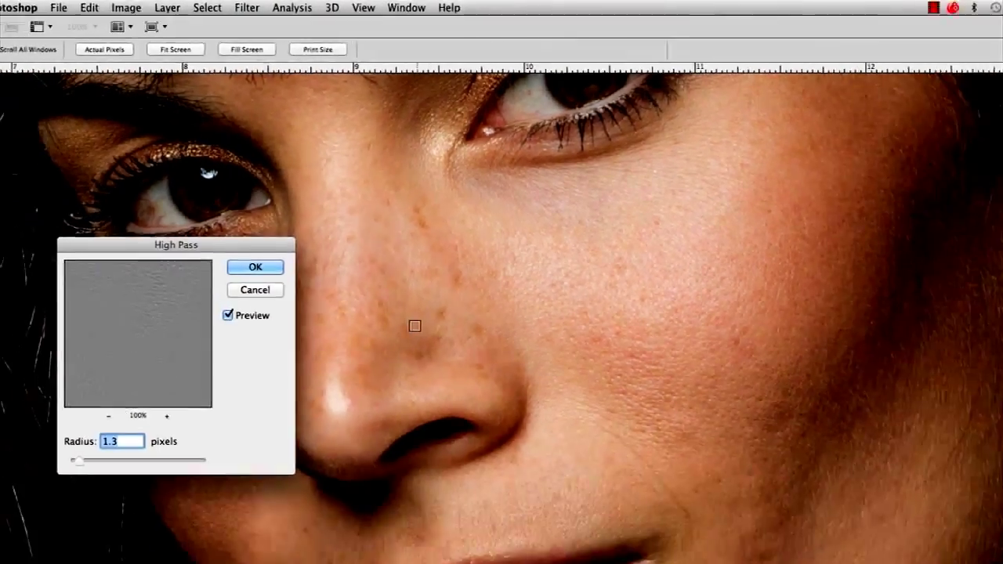
drag(212, 246, 901, 421)
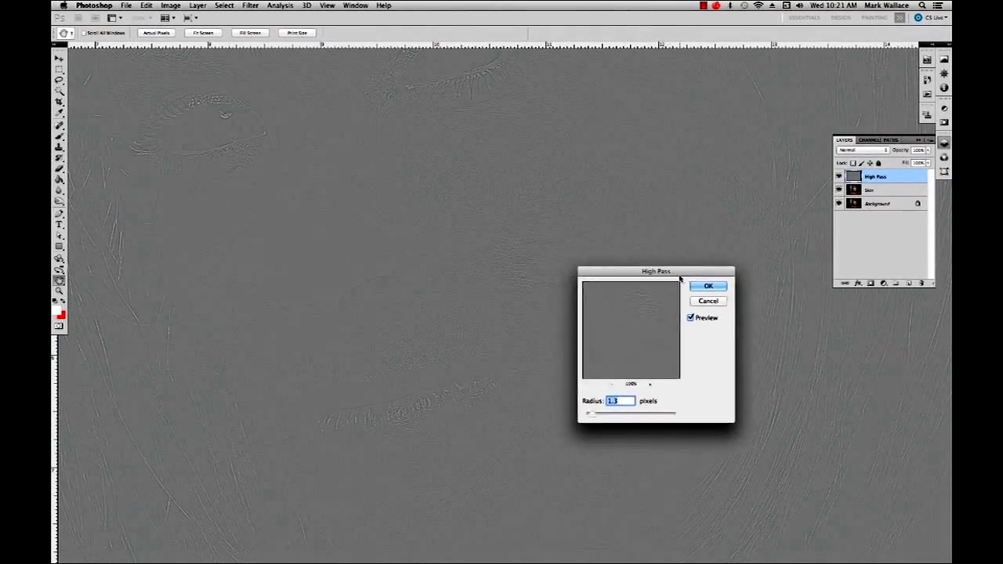
drag(680, 276, 692, 209)
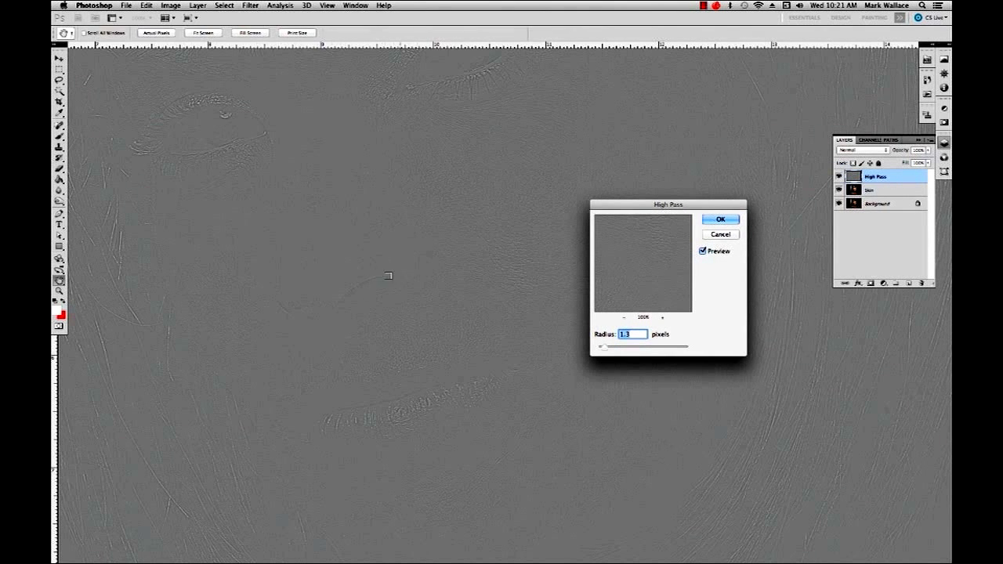
drag(604, 348, 649, 350)
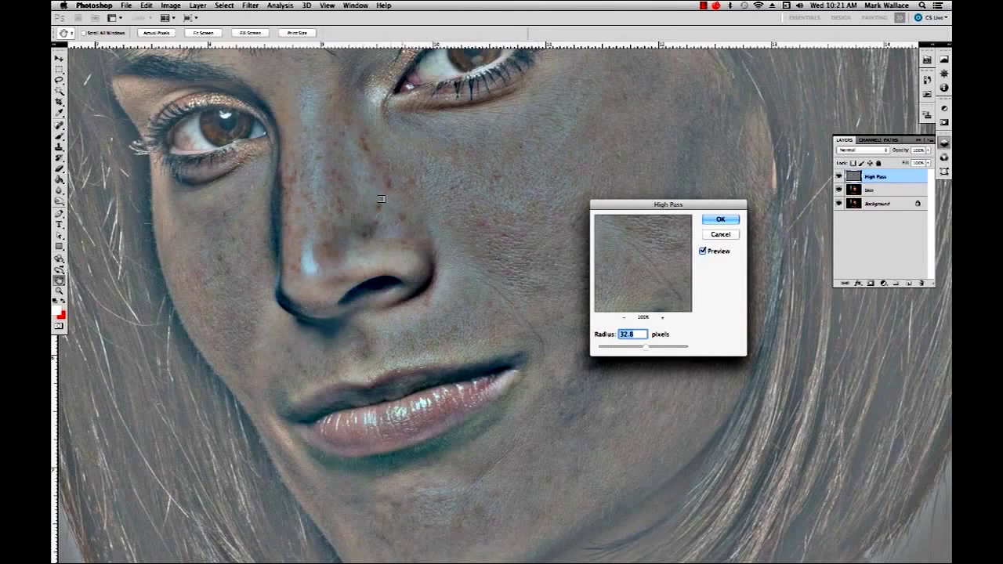
drag(646, 350, 613, 350)
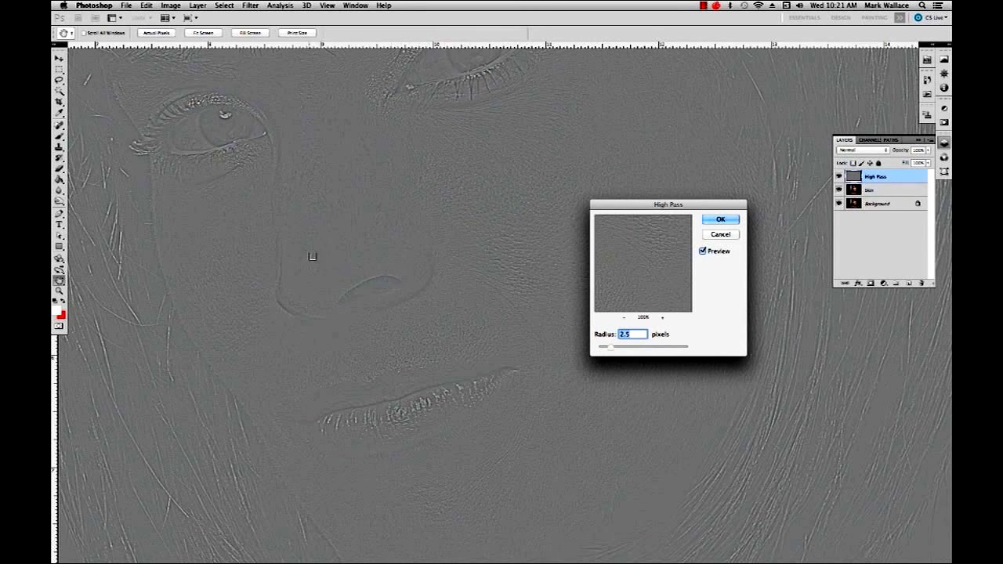
drag(609, 350, 604, 349)
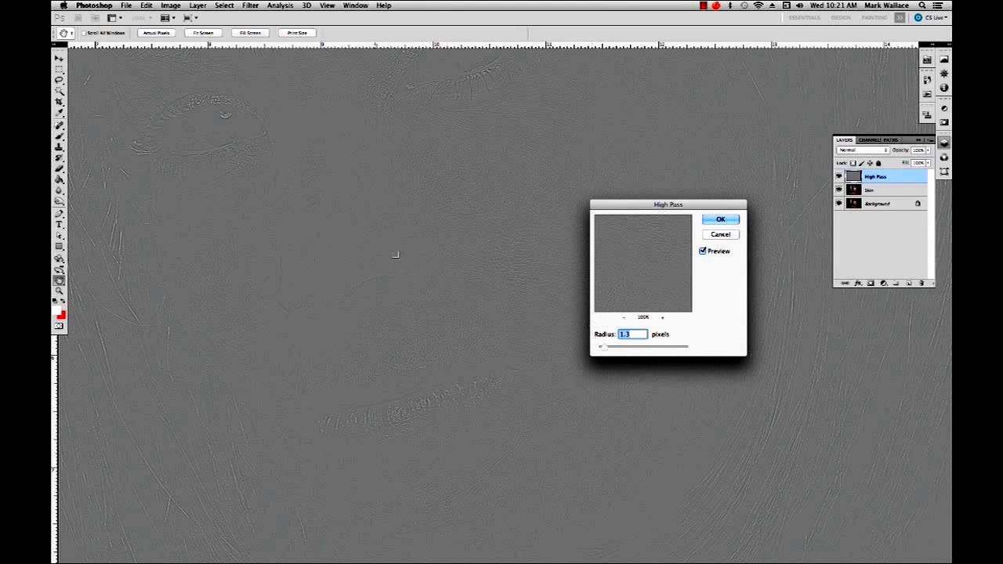
click(712, 220)
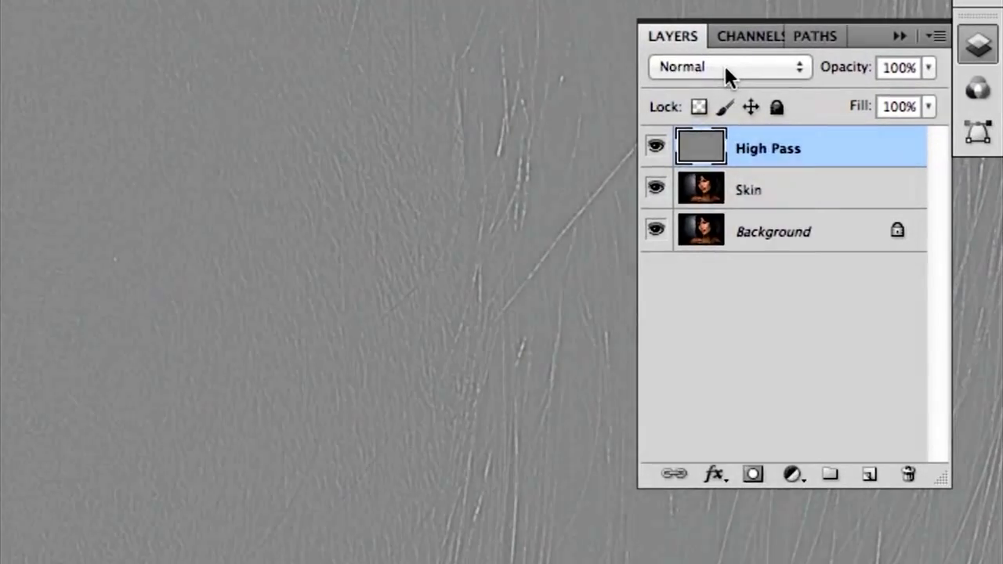
Step: Set the High Pass layer's blend mode to Overlay and toggle it to compare
click(725, 69)
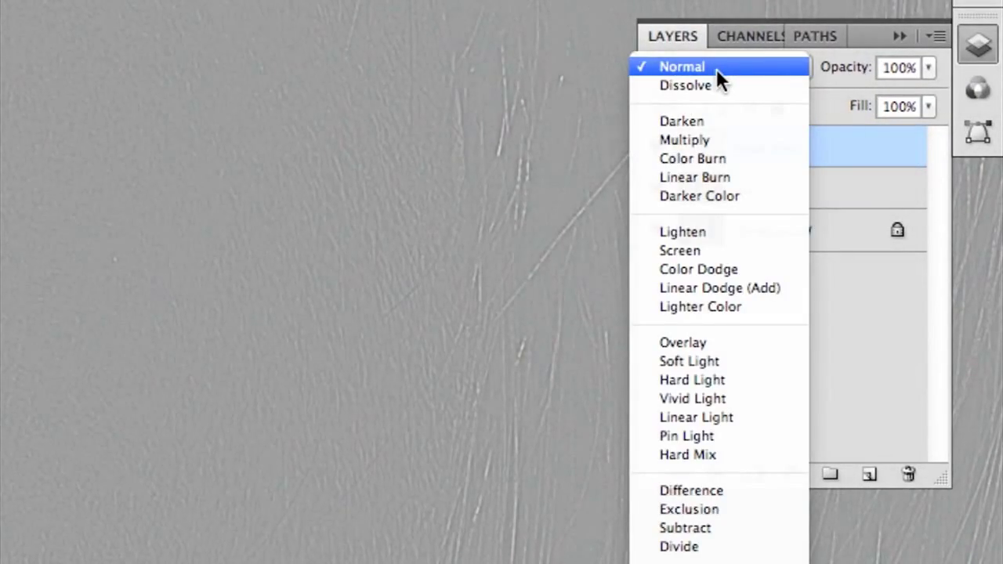
click(709, 341)
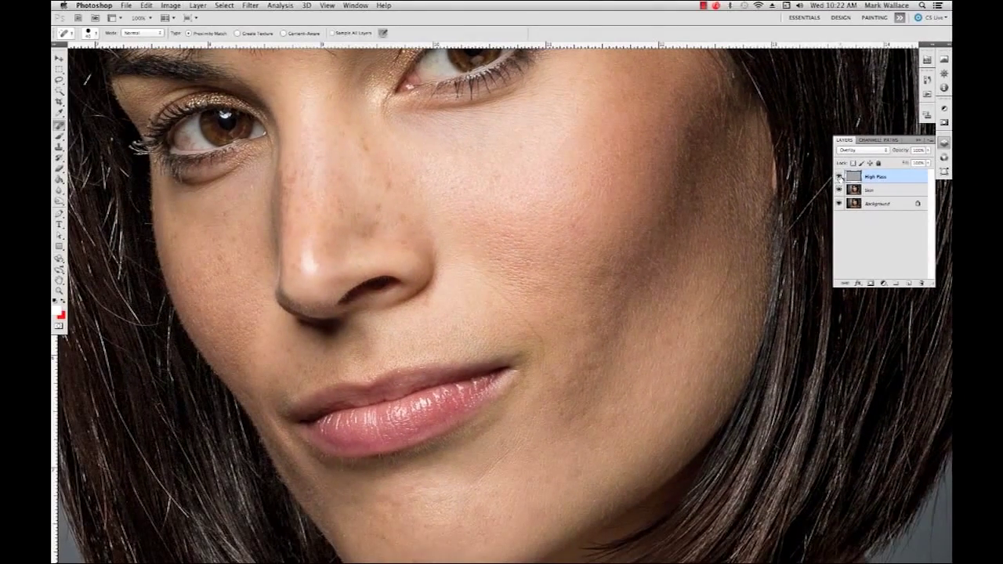
click(839, 177)
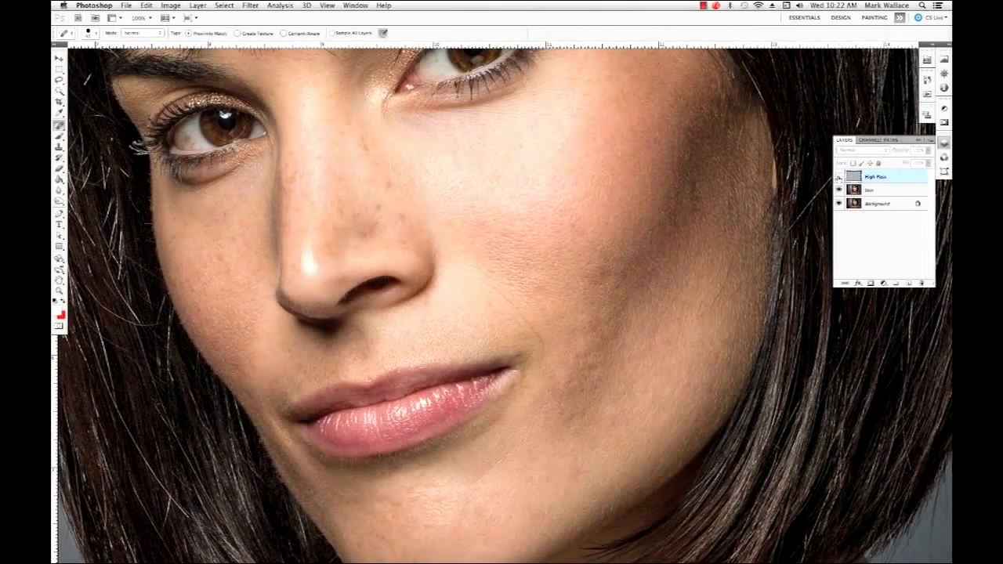
click(839, 177)
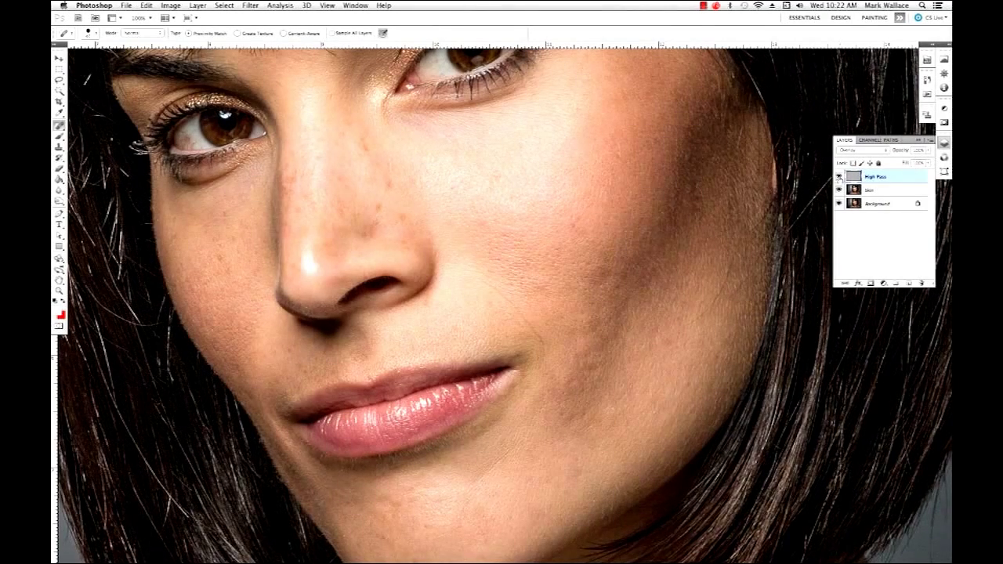
click(839, 177)
click(839, 177)
Step: Leave the High Pass layer hidden after comparing, then select and duplicate the Skin layer
scroll(506, 206, up, 3)
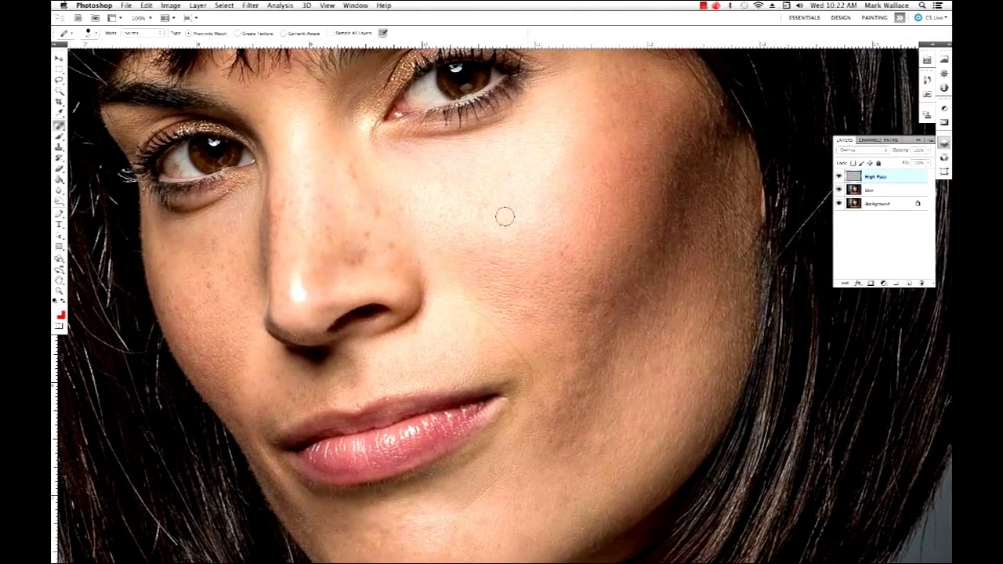
click(839, 177)
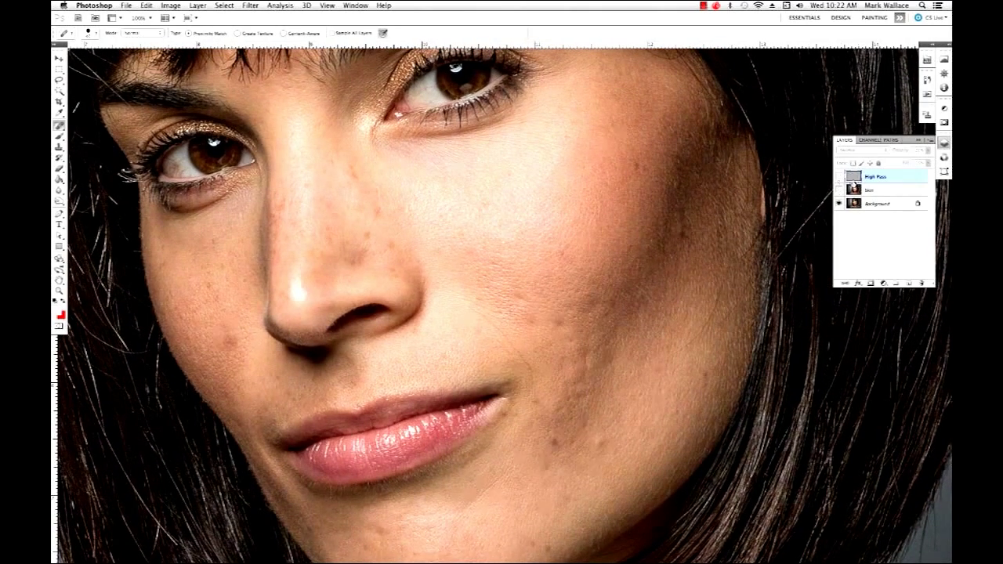
click(839, 177)
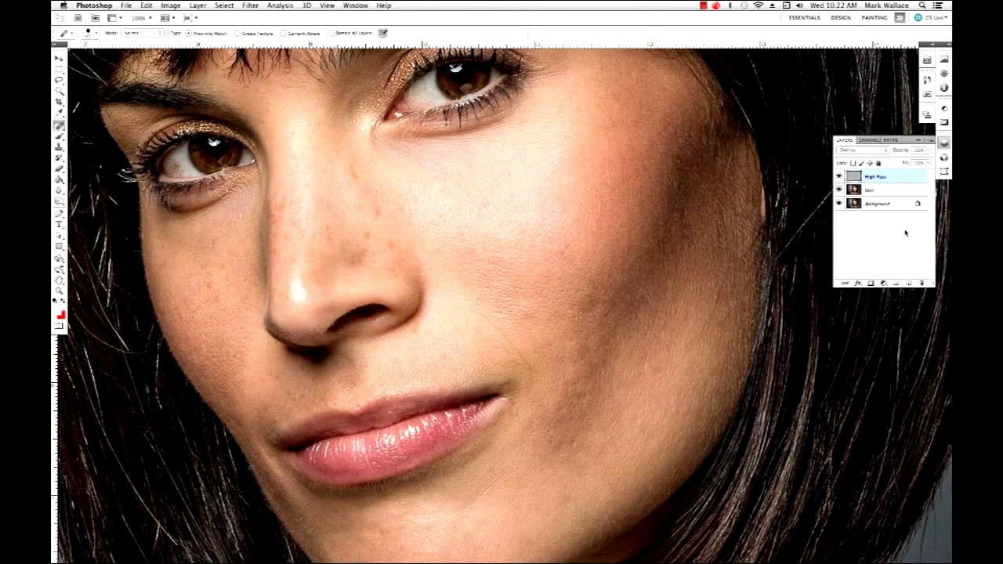
click(839, 176)
click(883, 191)
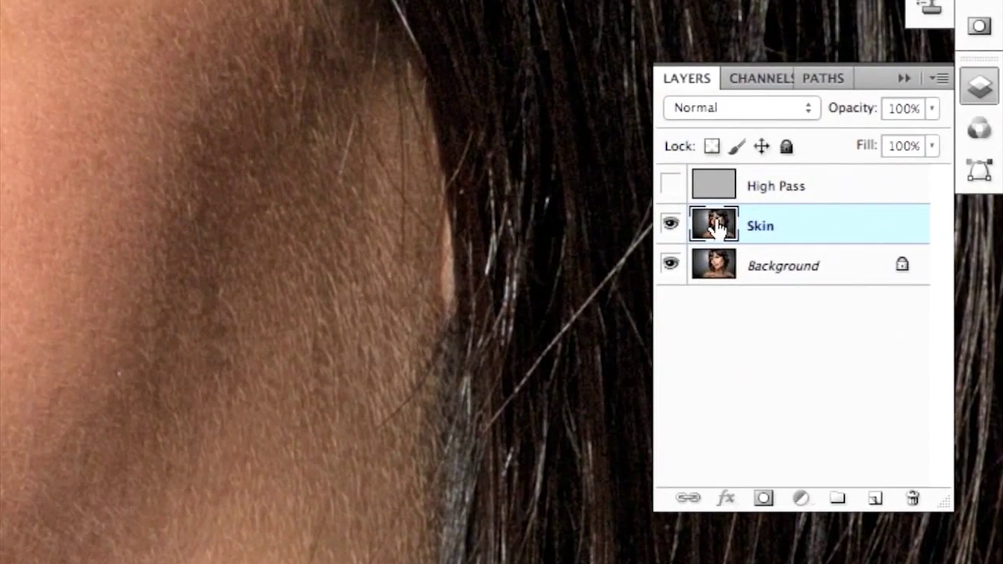
drag(894, 185, 900, 236)
Step: Duplicate the Skin layer and rename the copy 'Blur'
drag(856, 367, 875, 499)
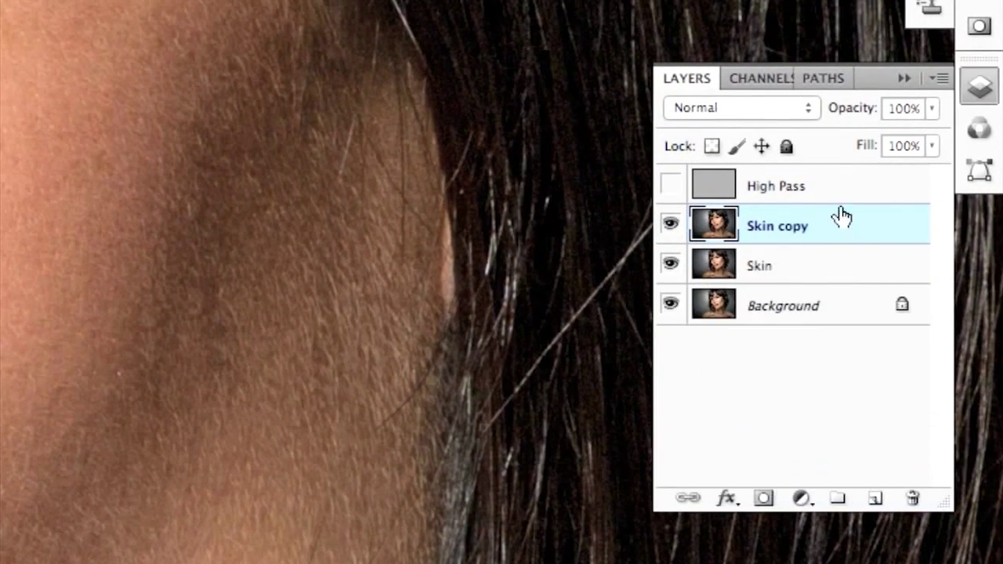
double_click(788, 227)
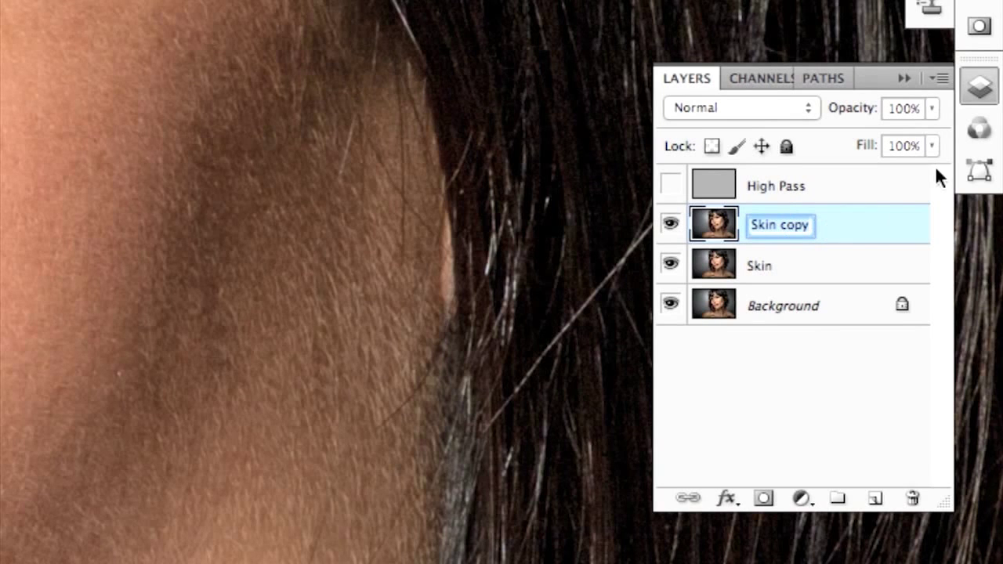
text(Blur)
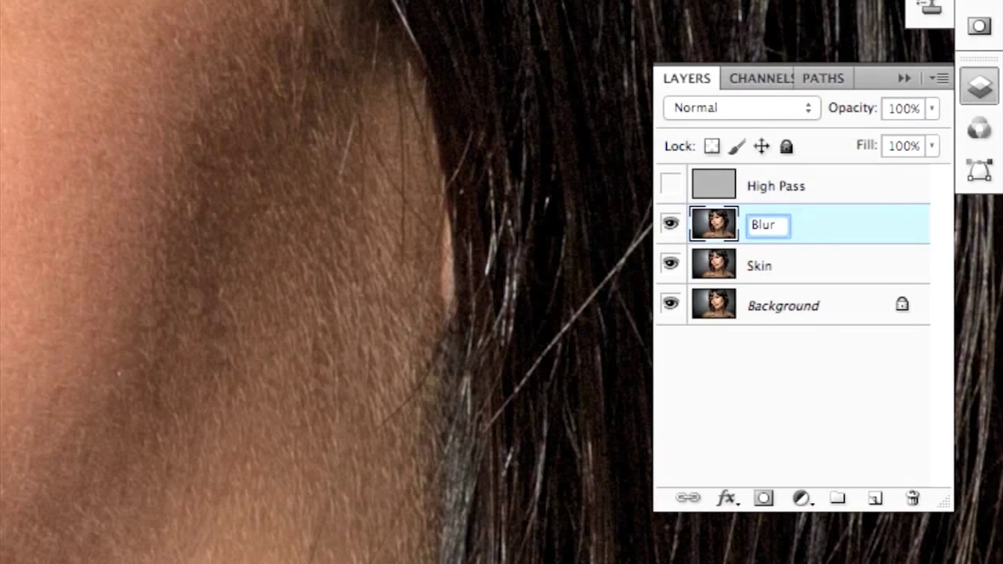
key(Return)
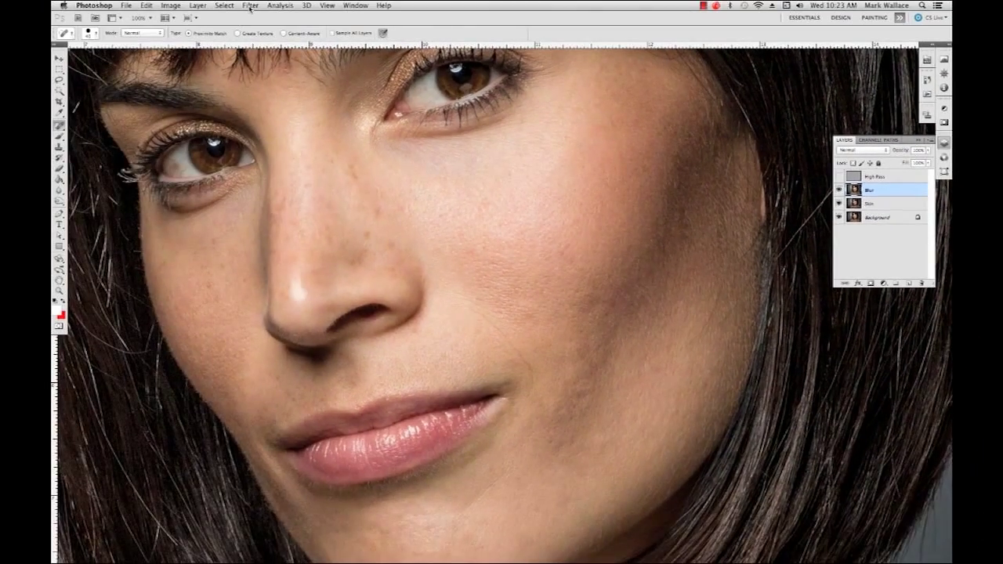
Step: Apply a Gaussian Blur of about 4 pixels radius to the Blur layer
click(250, 5)
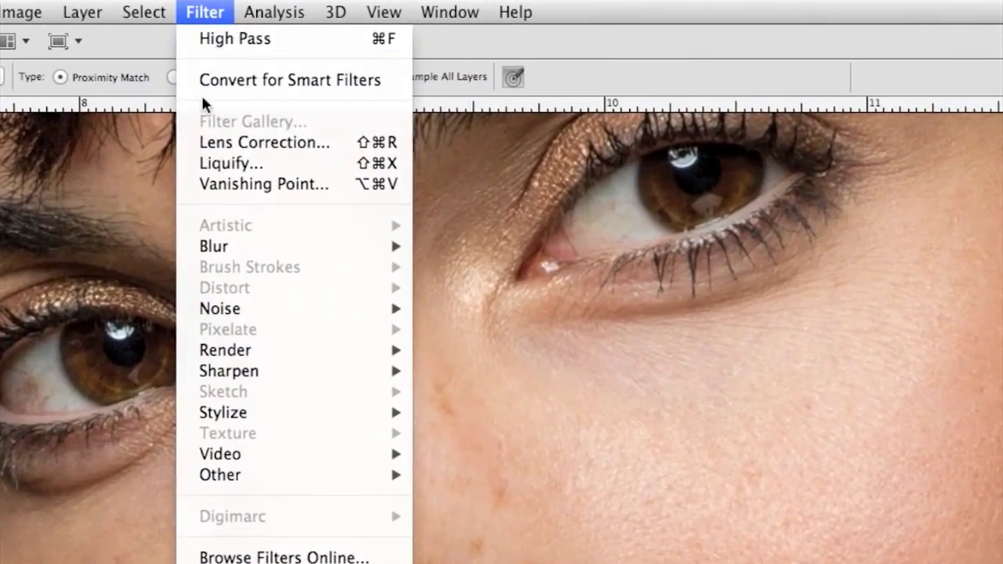
mouse_move(267, 107)
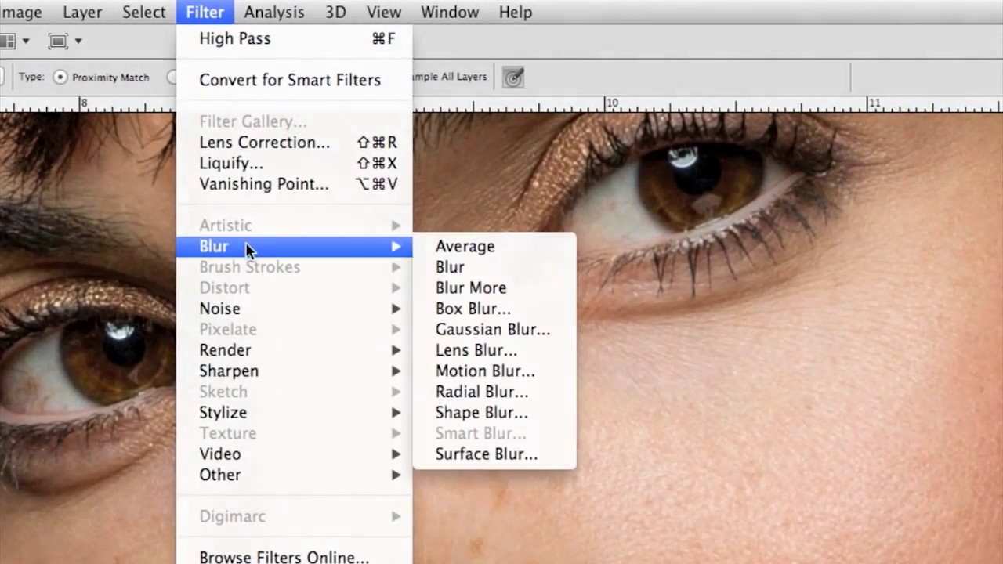
click(495, 330)
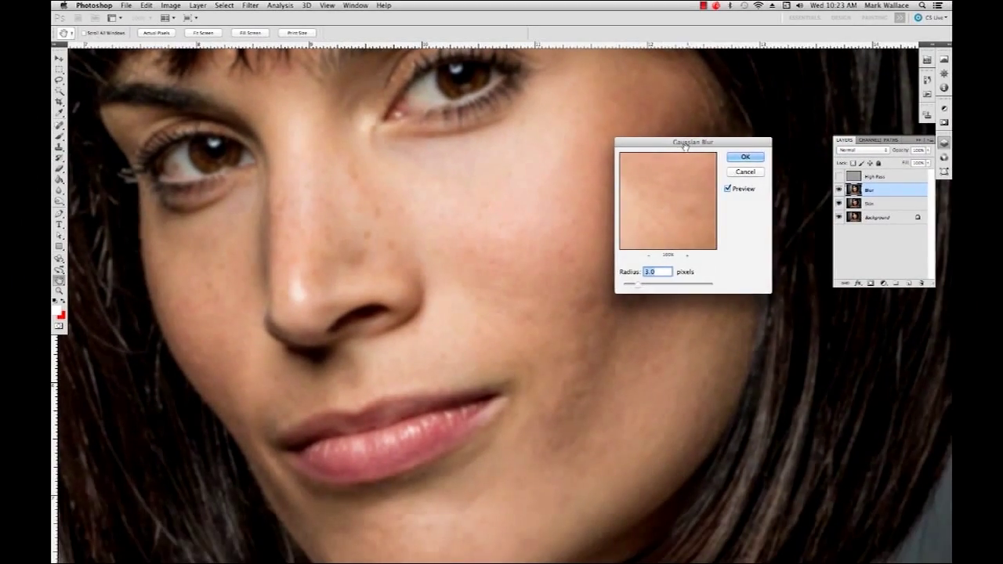
drag(685, 146, 733, 113)
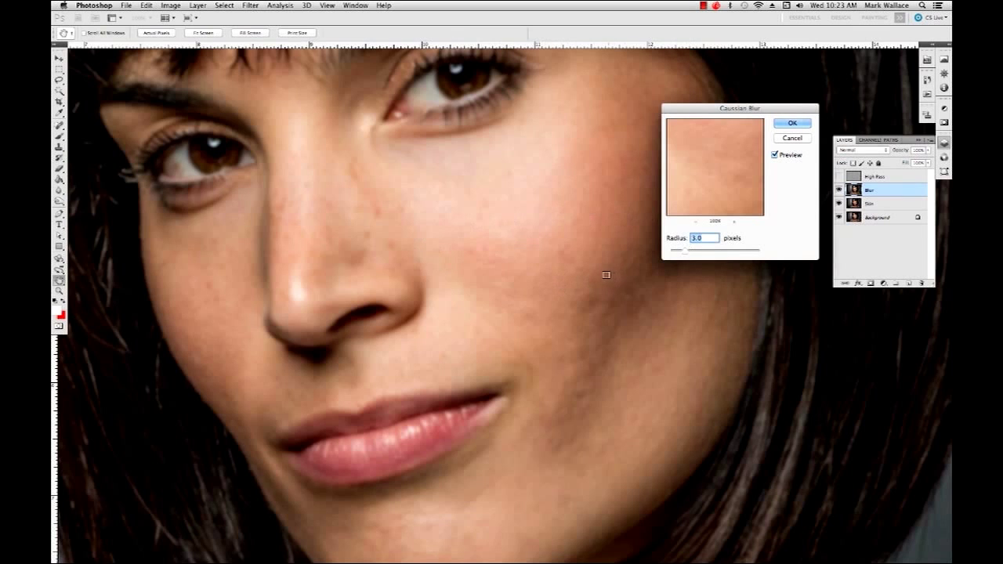
mouse_move(687, 252)
mouse_down()
mouse_move(699, 250)
mouse_move(689, 253)
mouse_up()
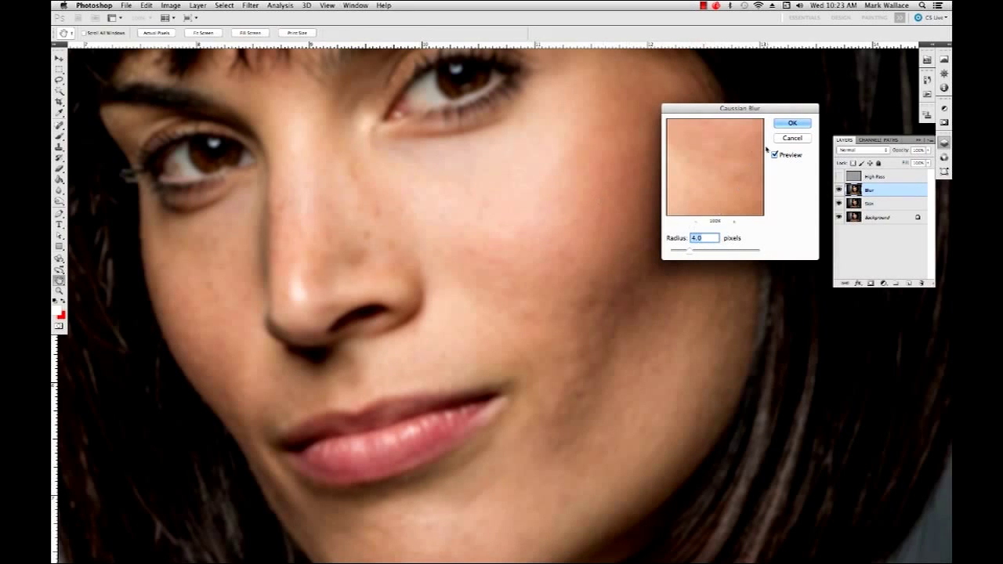
click(789, 124)
key(j)
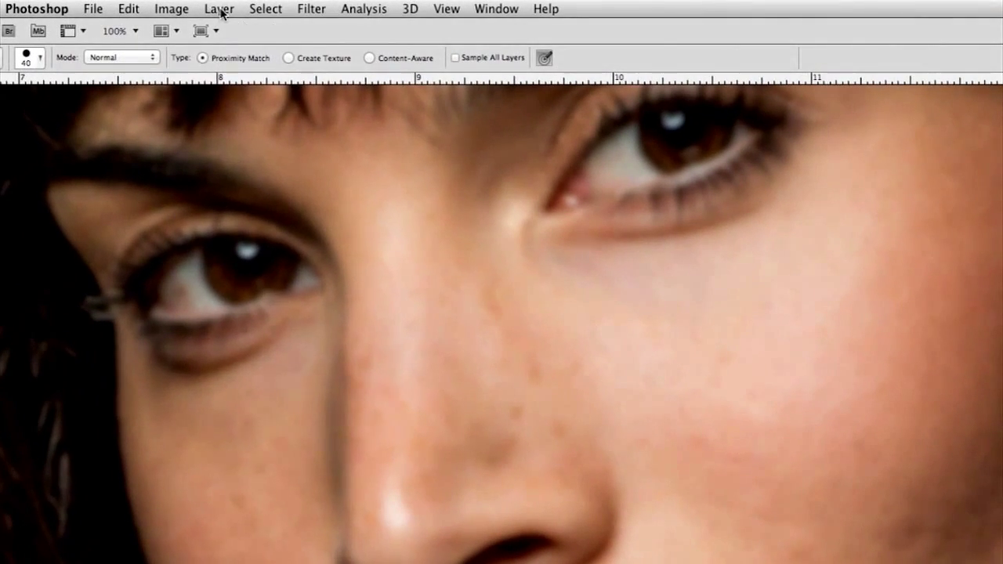
Step: Create a layer named 'Noise' with default settings, then delete it
click(220, 10)
mouse_move(219, 30)
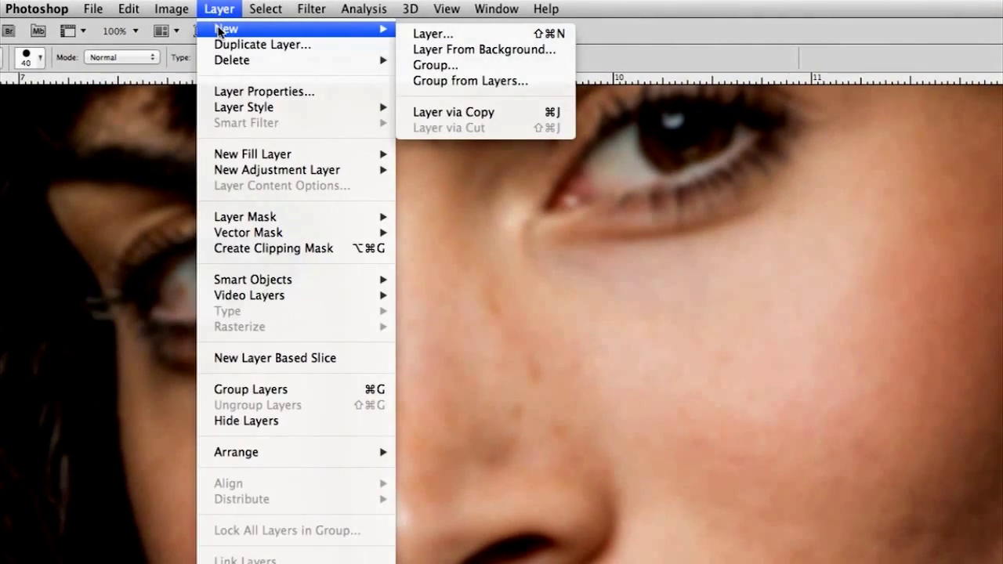
click(484, 35)
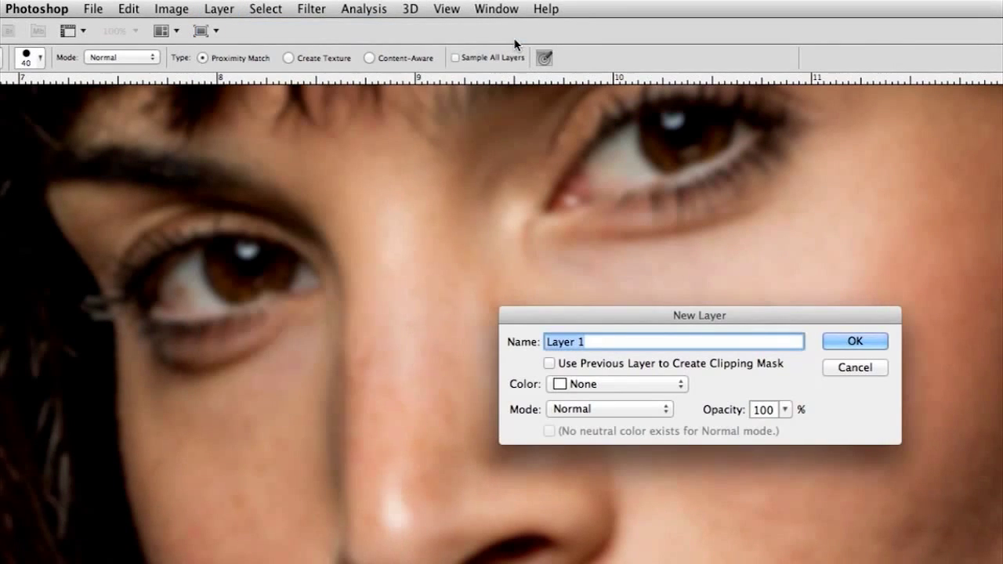
drag(704, 316, 712, 248)
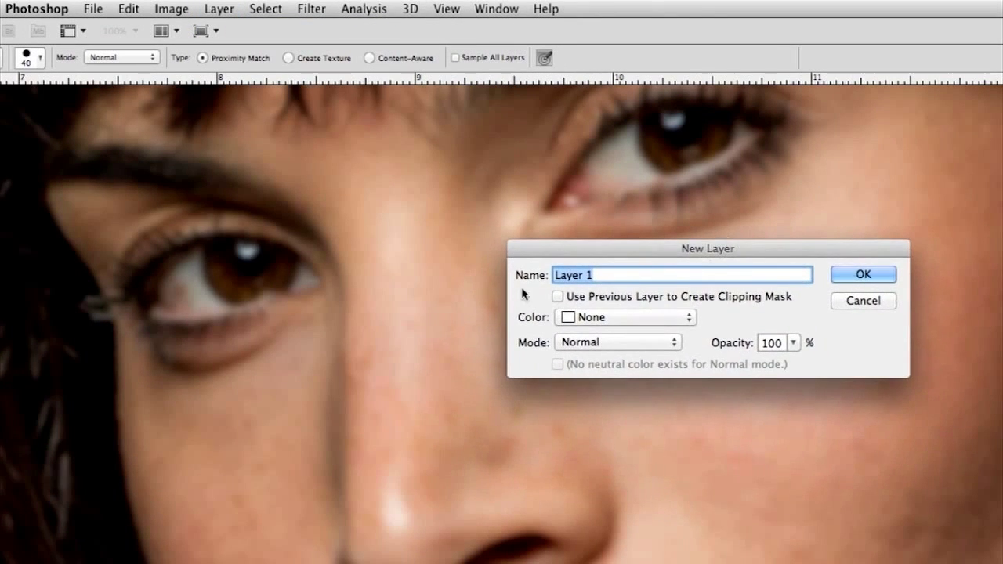
drag(621, 270, 551, 264)
text(Noise)
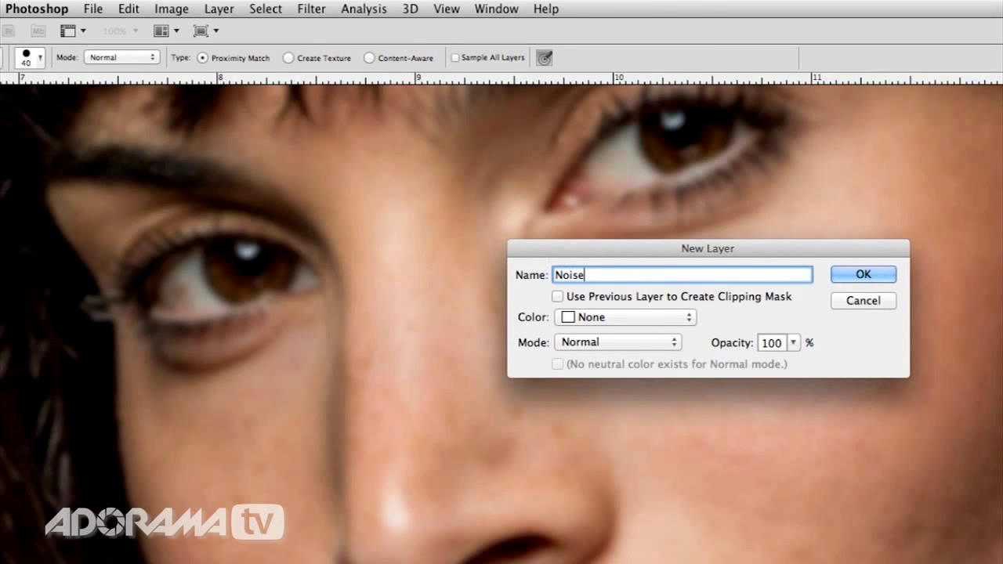
key(Return)
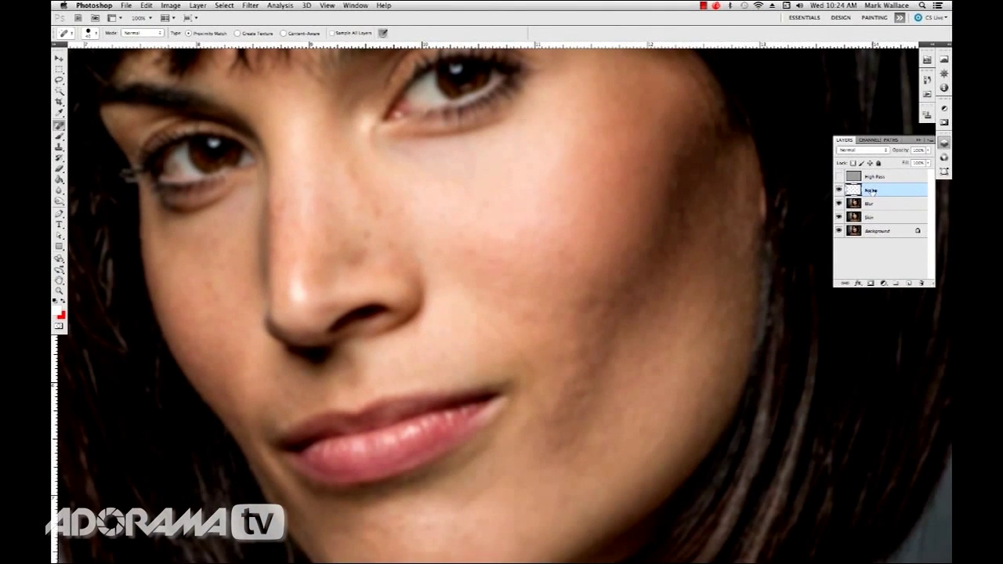
drag(870, 191, 921, 283)
Step: Set up a new layer named 'Noise' in Overlay mode, filled with neutral 50% gray
click(198, 6)
mouse_move(207, 17)
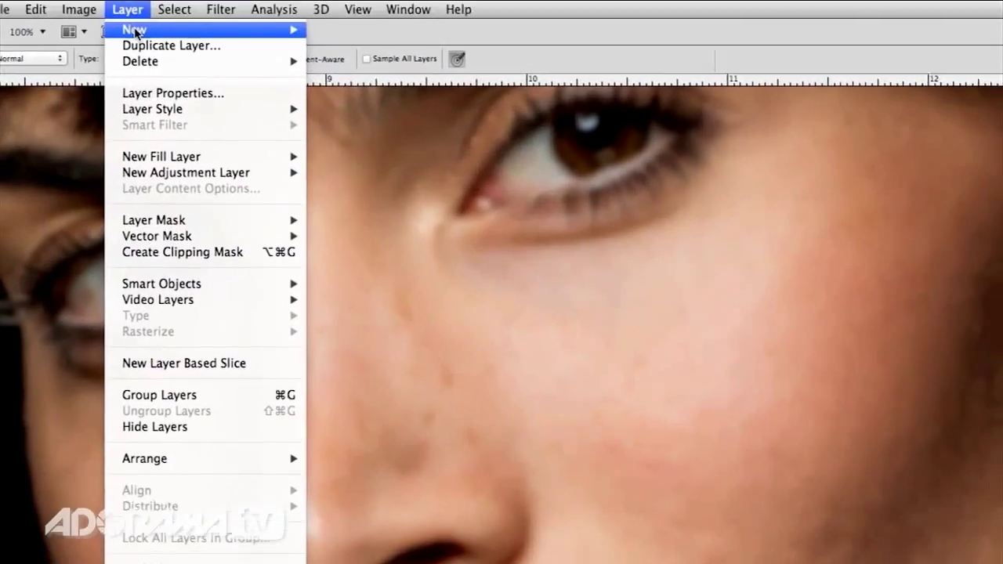
click(325, 41)
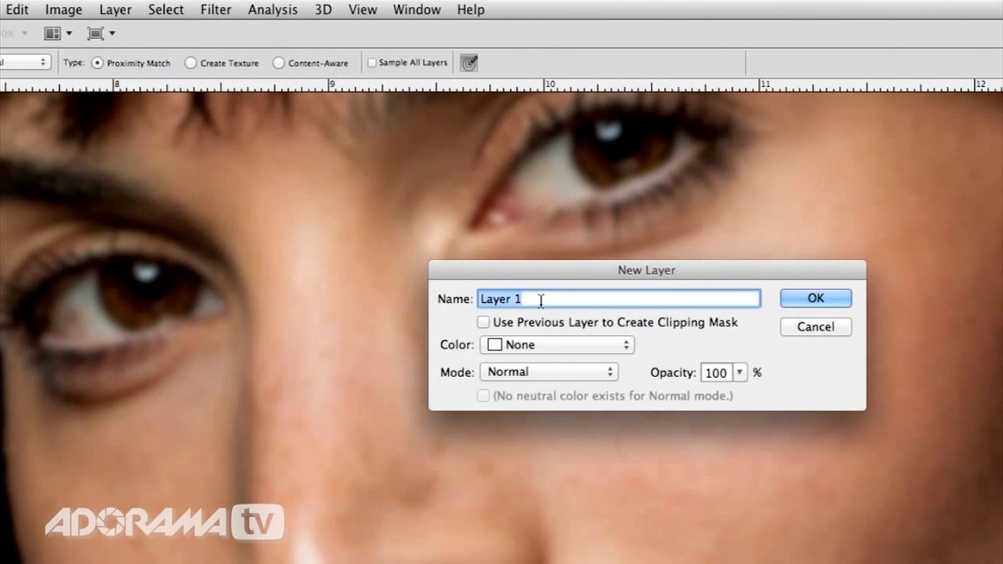
text(Noise)
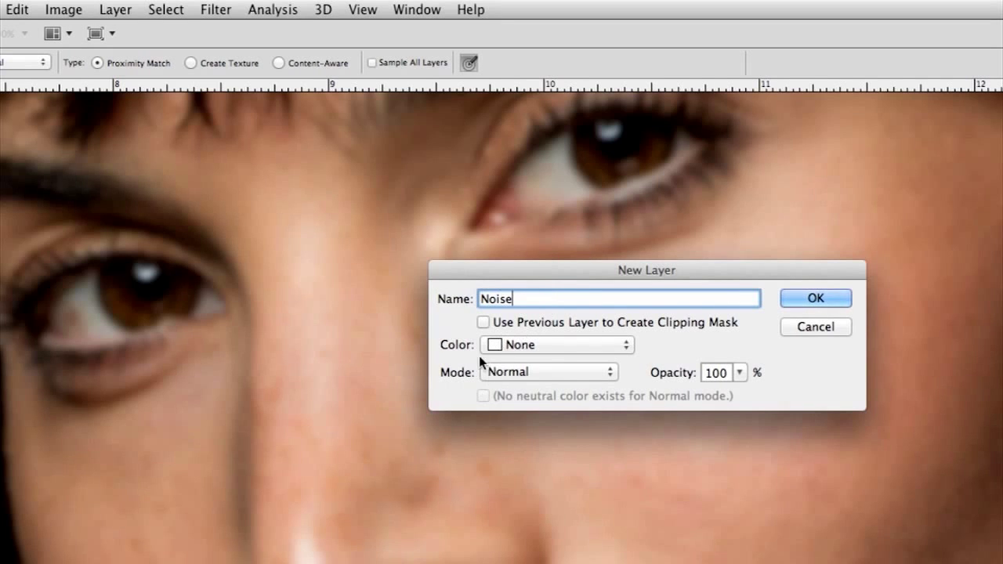
click(523, 372)
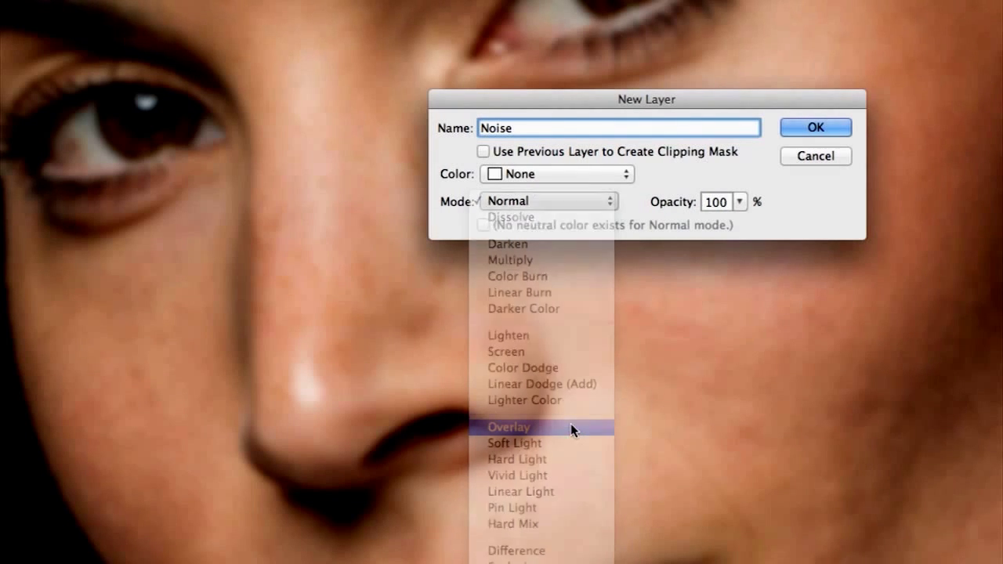
click(576, 429)
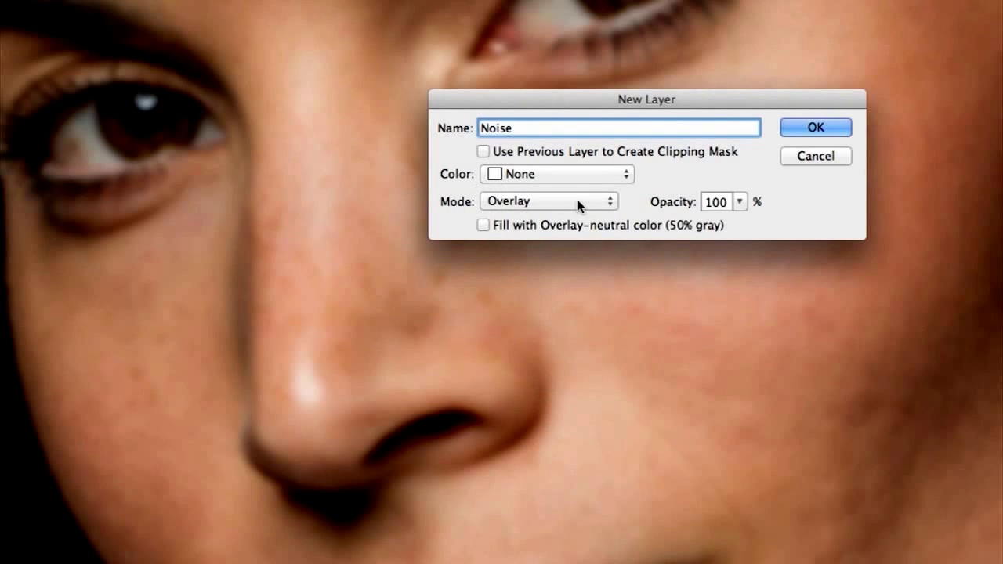
click(482, 225)
Step: Confirm the New Layer dialog to add the 50% gray Overlay 'Noise' layer
click(815, 129)
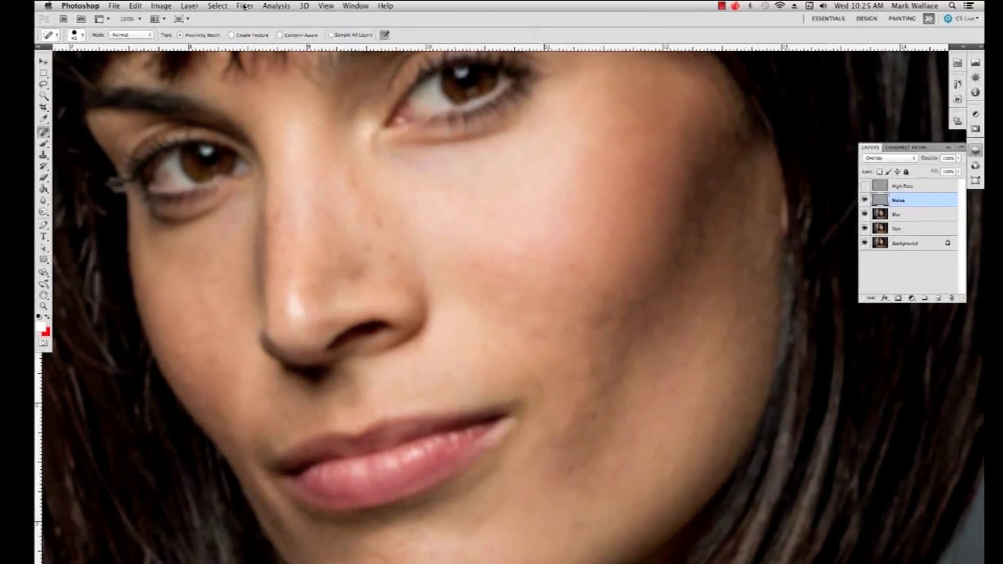
Step: Apply Add Noise to the Noise layer: Amount 12%, Gaussian distribution, Monochromatic
click(250, 5)
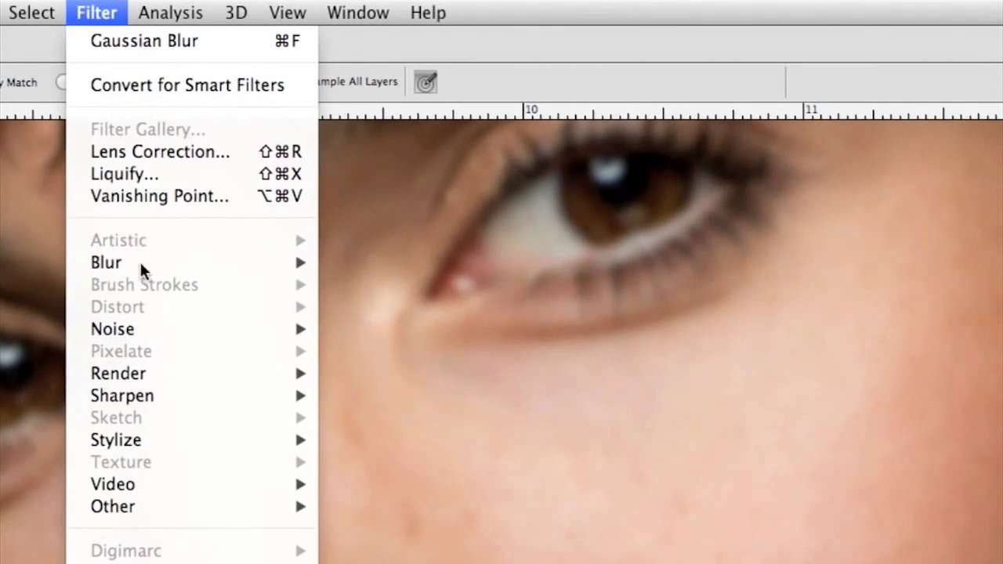
mouse_move(156, 332)
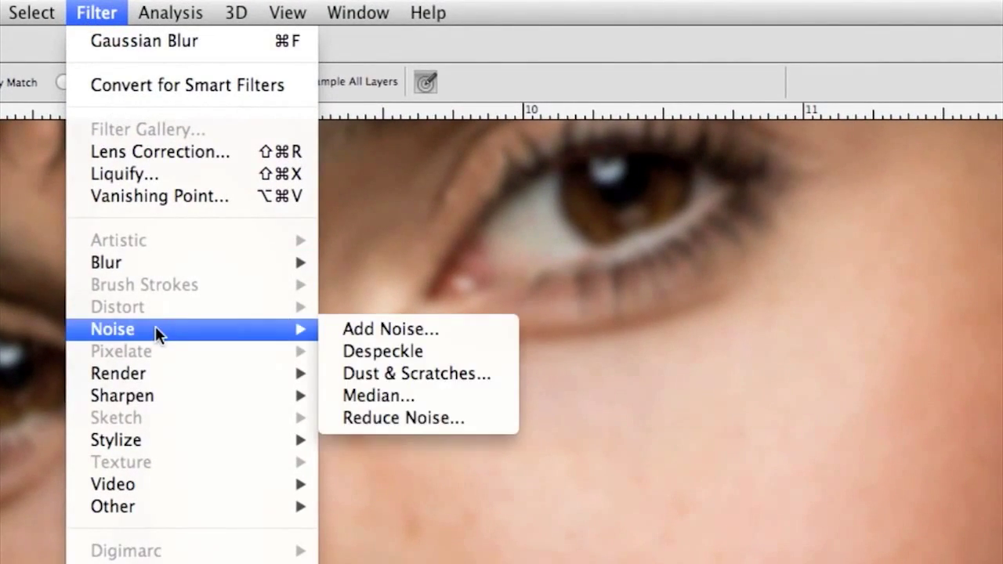
click(369, 327)
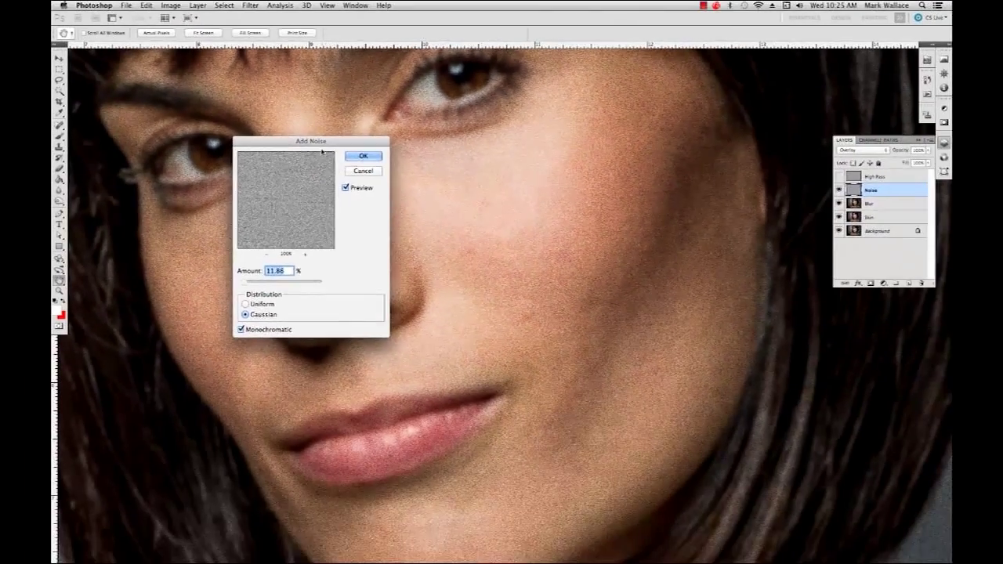
drag(320, 144, 781, 99)
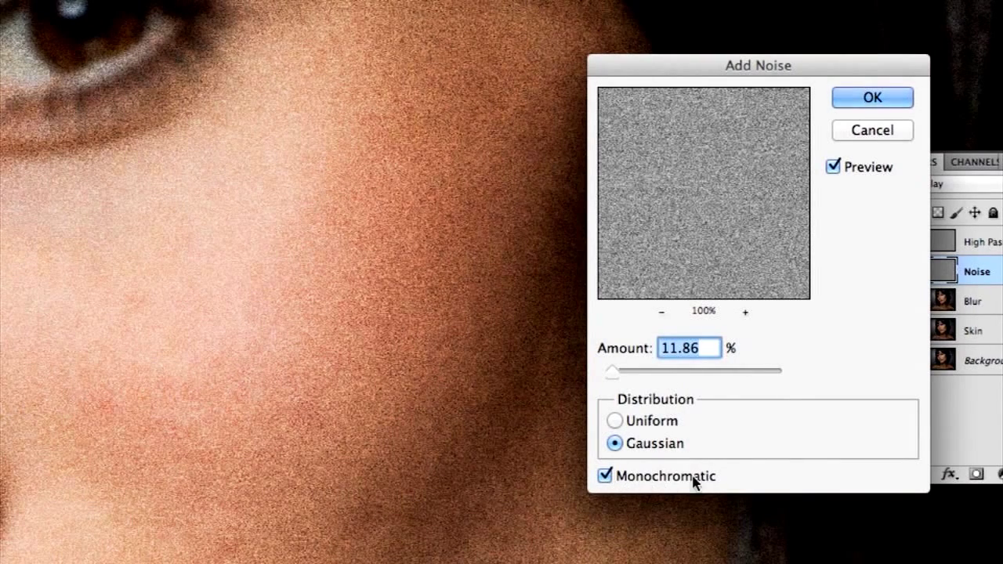
click(605, 476)
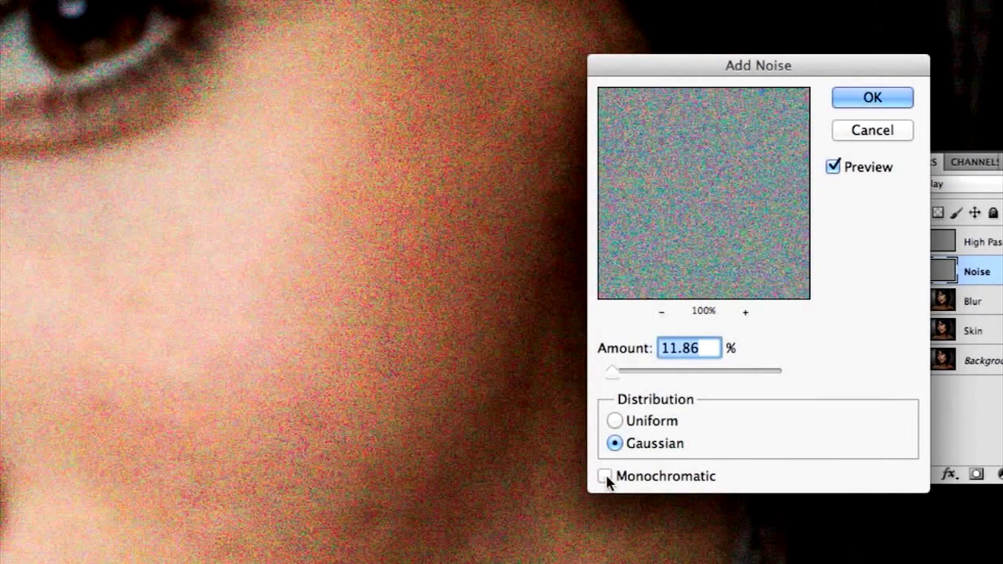
click(604, 476)
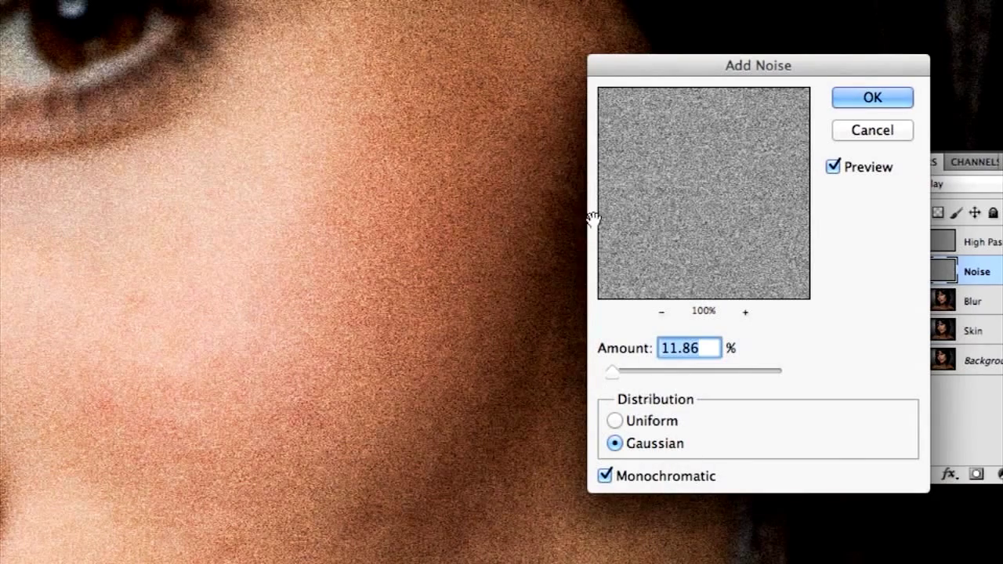
drag(611, 371, 611, 367)
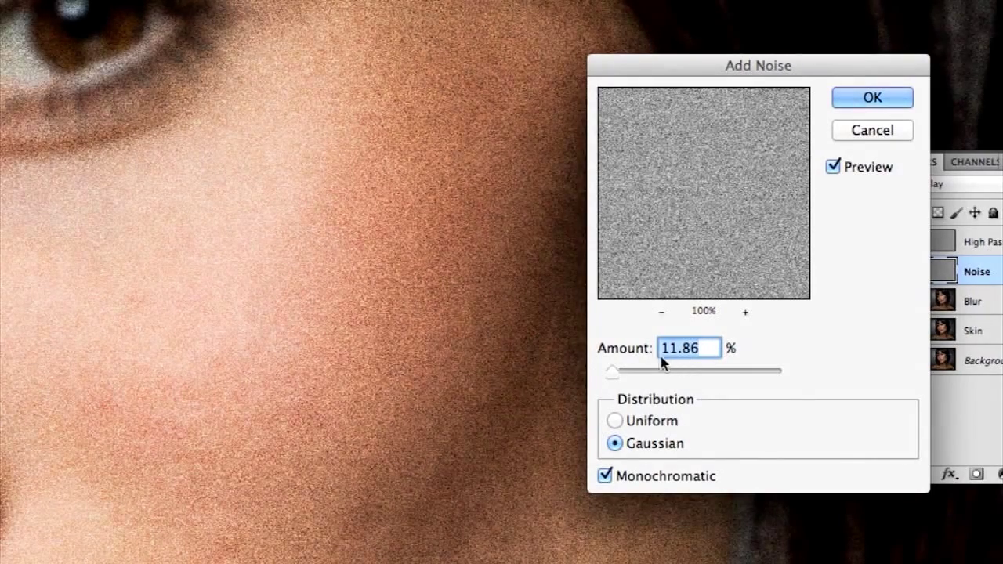
text(122)
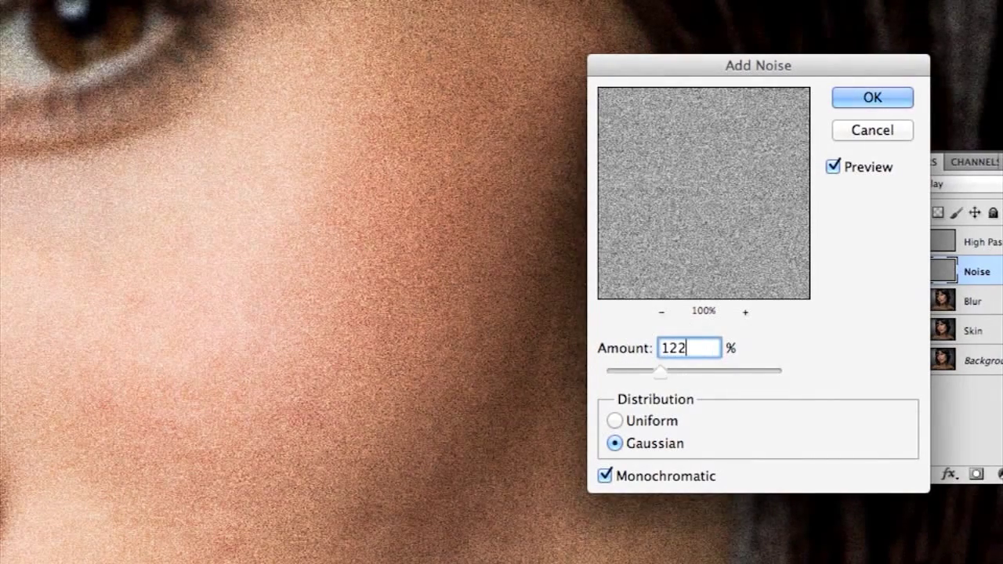
key(BackSpace)
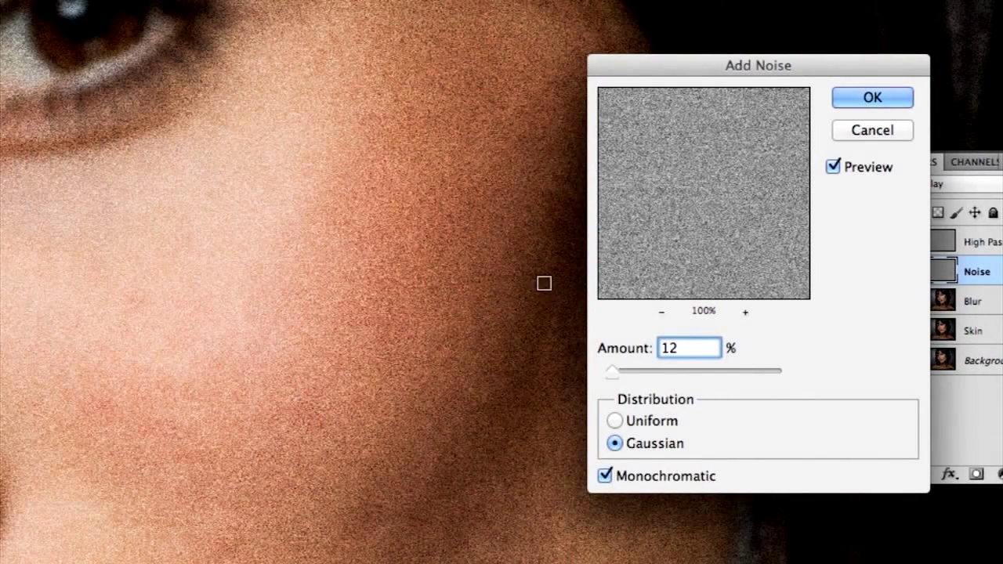
click(866, 99)
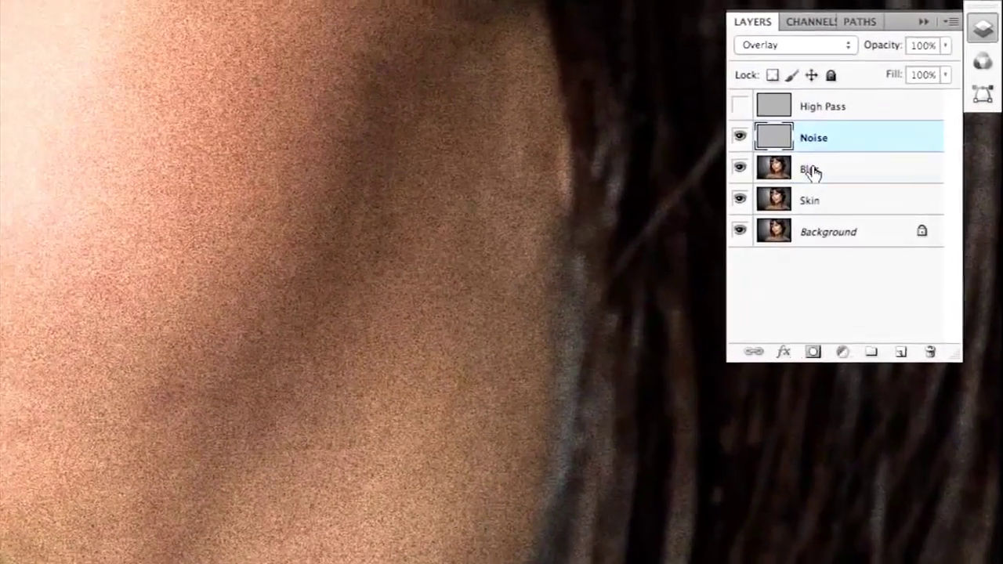
Step: Select the Blur and Noise layers together and merge them into one layer
click(870, 204)
shift+click(821, 138)
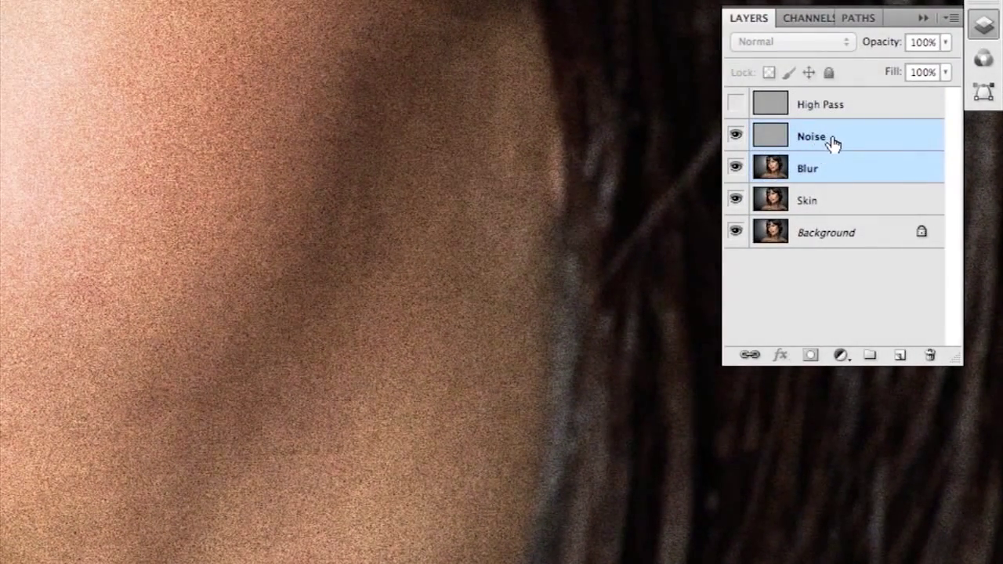
click(954, 18)
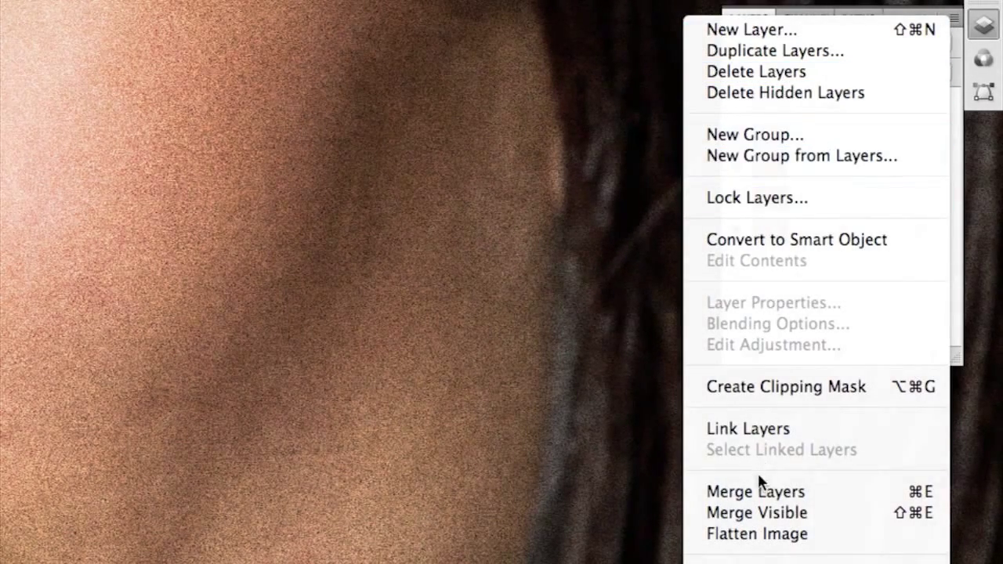
click(756, 492)
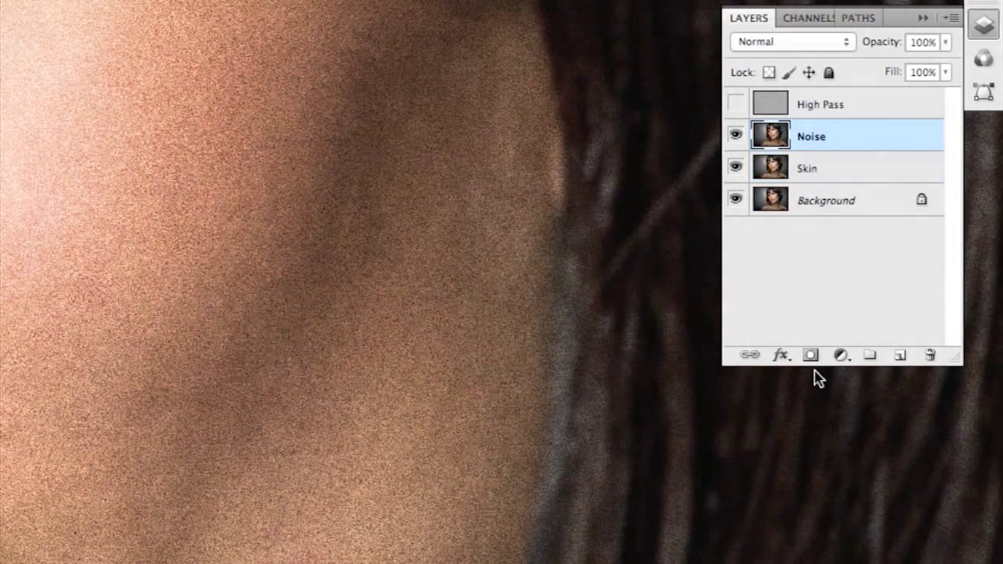
Step: Toggle the merged Noise layer to compare, then add a white layer mask to it
click(734, 136)
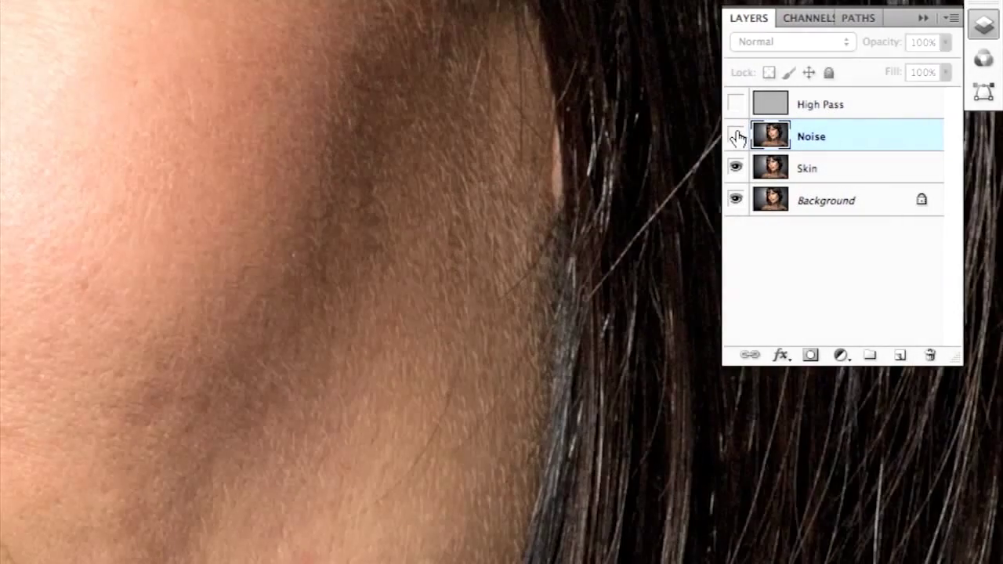
click(737, 136)
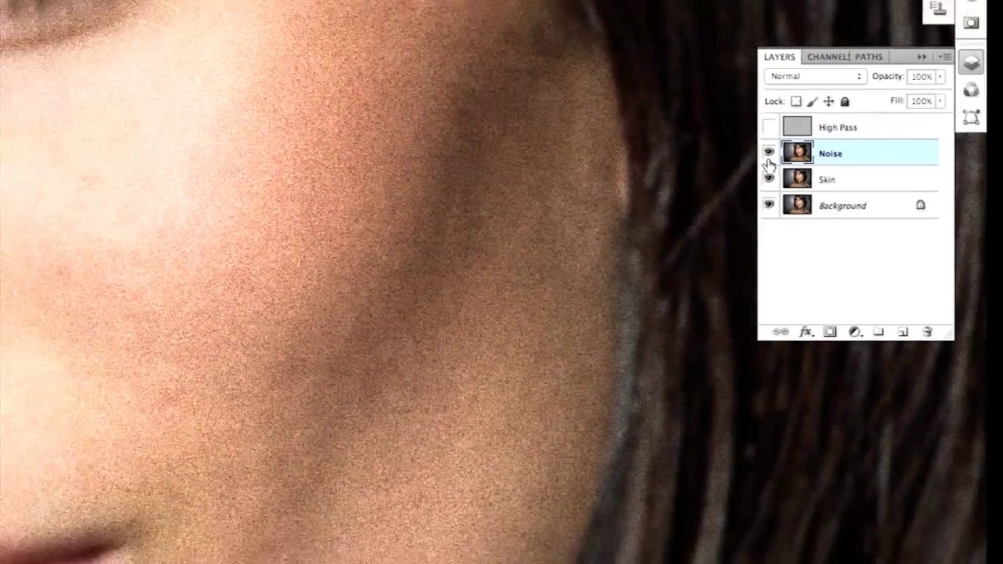
click(736, 137)
click(836, 189)
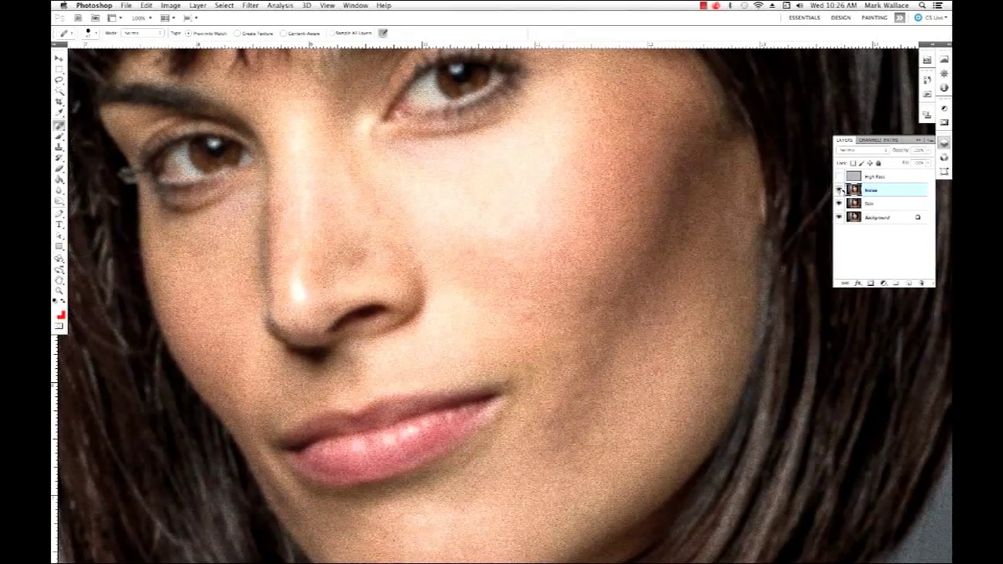
click(838, 190)
click(838, 189)
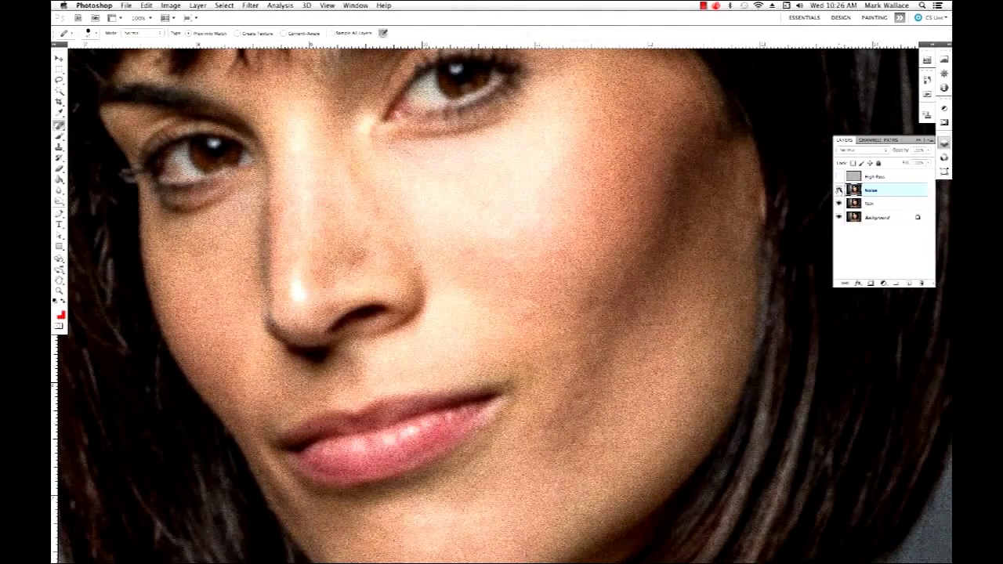
click(838, 190)
click(839, 191)
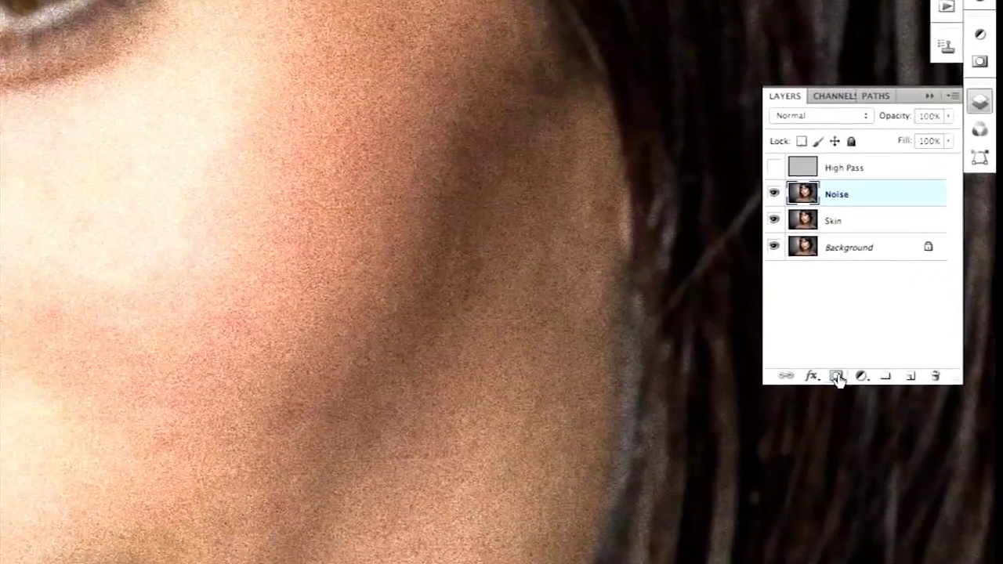
click(870, 283)
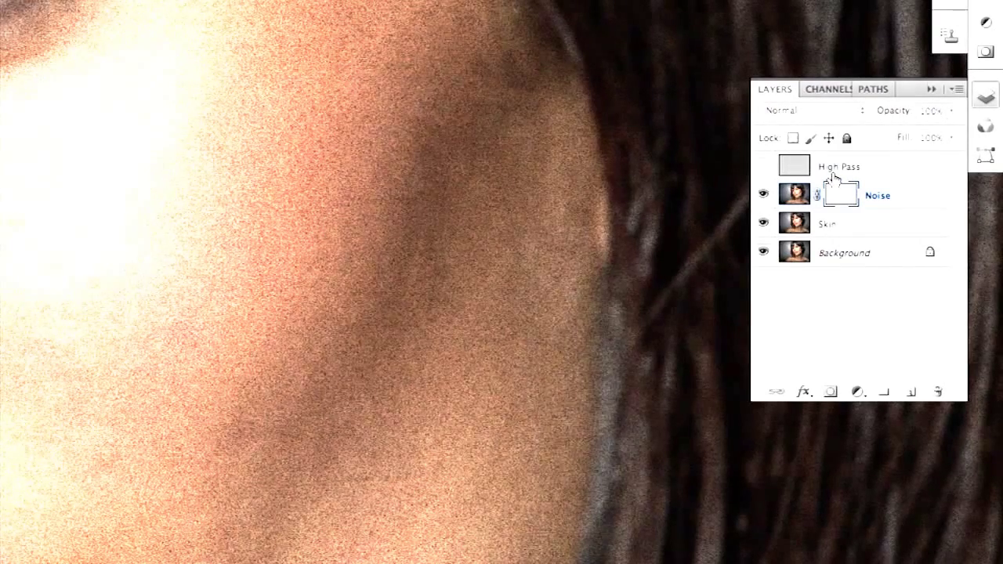
Step: Invert the Noise layer mask to black and paint grain back onto the cheek with a 114 px brush
key(ctrl+i)
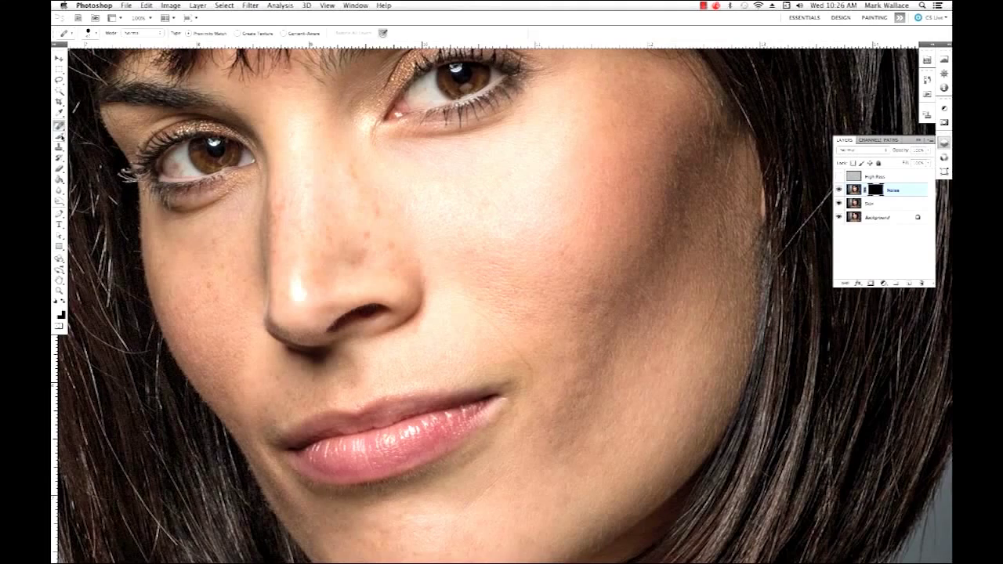
click(59, 135)
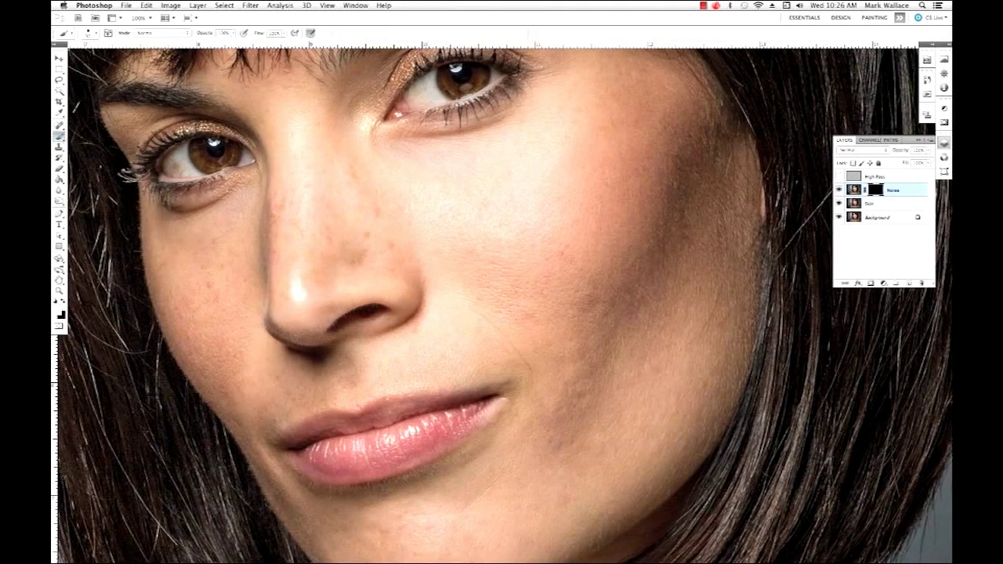
click(96, 34)
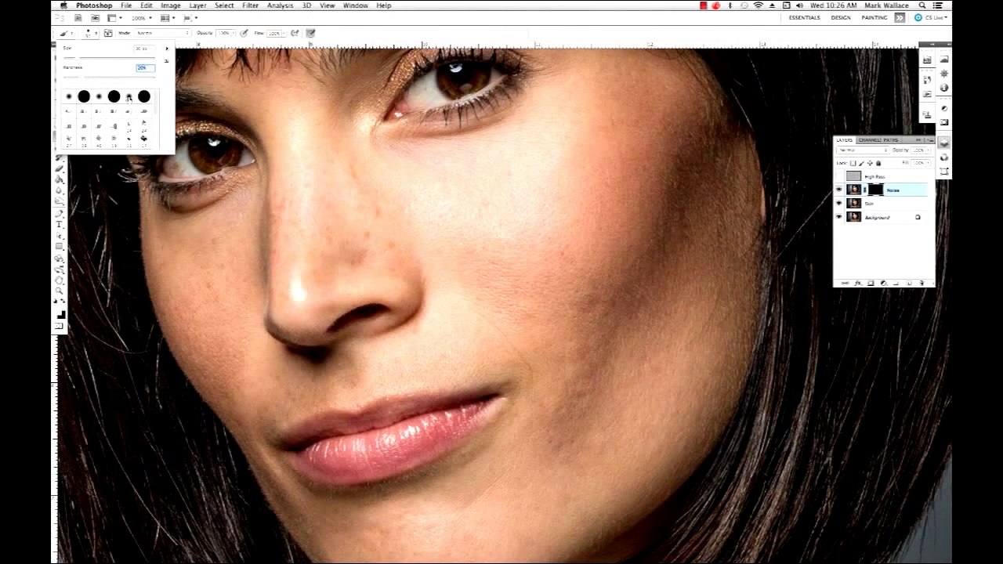
drag(76, 58, 111, 59)
click(580, 203)
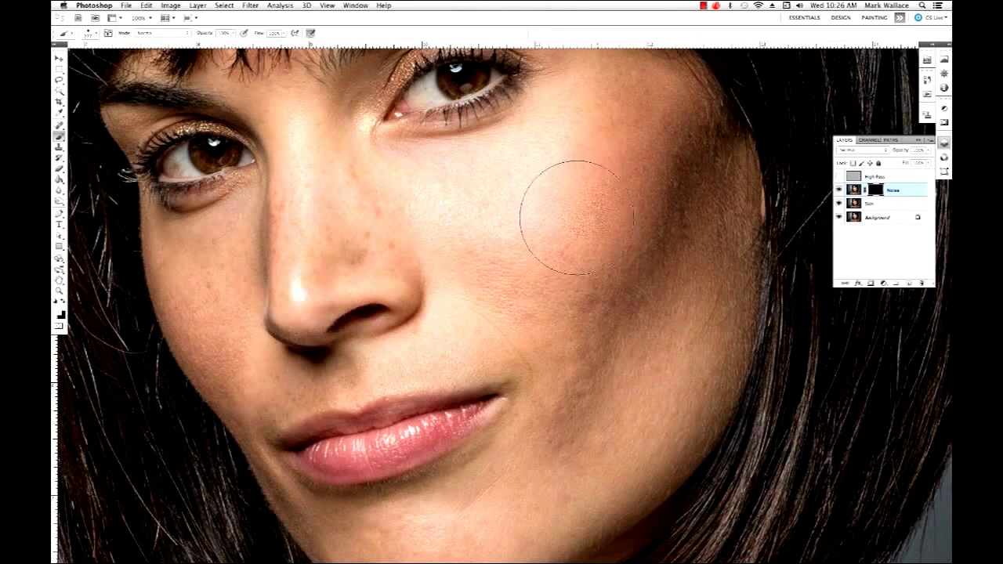
mouse_move(576, 187)
mouse_down()
mouse_move(559, 149)
mouse_move(478, 174)
mouse_move(400, 177)
mouse_move(488, 183)
mouse_move(429, 210)
mouse_move(490, 247)
mouse_move(532, 307)
mouse_move(521, 242)
mouse_move(562, 320)
mouse_move(613, 282)
mouse_move(631, 171)
mouse_move(614, 114)
mouse_move(638, 108)
mouse_move(674, 132)
mouse_move(676, 307)
mouse_move(688, 305)
mouse_move(728, 196)
mouse_move(586, 368)
mouse_move(626, 385)
mouse_move(676, 384)
mouse_move(597, 463)
mouse_move(684, 409)
mouse_move(640, 436)
mouse_move(573, 333)
mouse_move(503, 322)
mouse_move(527, 260)
mouse_move(511, 196)
mouse_move(538, 197)
mouse_move(386, 211)
mouse_move(354, 201)
mouse_move(313, 148)
mouse_move(330, 202)
mouse_move(325, 235)
mouse_move(306, 234)
mouse_move(336, 226)
mouse_up()
Step: With a smaller white brush, paint grain along the nose, beside-nose cheek, lower cheek and chin
key(bracketleft)
key(bracketleft)
key(bracketleft)
key(bracketleft)
key(bracketleft)
key(bracketleft)
key(bracketleft)
key(bracketleft)
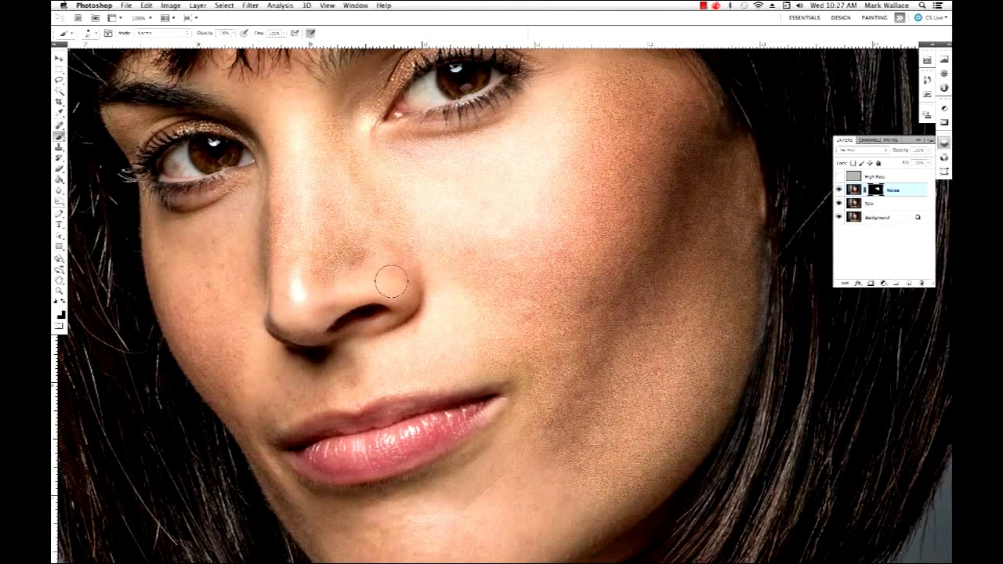
mouse_move(385, 272)
mouse_down()
mouse_move(353, 269)
mouse_move(450, 282)
mouse_move(406, 337)
mouse_move(378, 351)
mouse_move(423, 344)
mouse_move(457, 318)
mouse_move(437, 324)
mouse_move(447, 348)
mouse_move(485, 362)
mouse_move(398, 370)
mouse_move(354, 393)
mouse_move(275, 390)
mouse_move(332, 362)
mouse_up()
mouse_move(271, 381)
mouse_down()
mouse_move(214, 319)
mouse_move(241, 325)
mouse_move(250, 200)
mouse_move(185, 224)
mouse_move(176, 266)
mouse_move(165, 260)
mouse_move(173, 293)
mouse_move(225, 243)
mouse_move(187, 246)
mouse_move(213, 269)
mouse_move(224, 260)
mouse_move(174, 308)
mouse_up()
drag(223, 371, 241, 368)
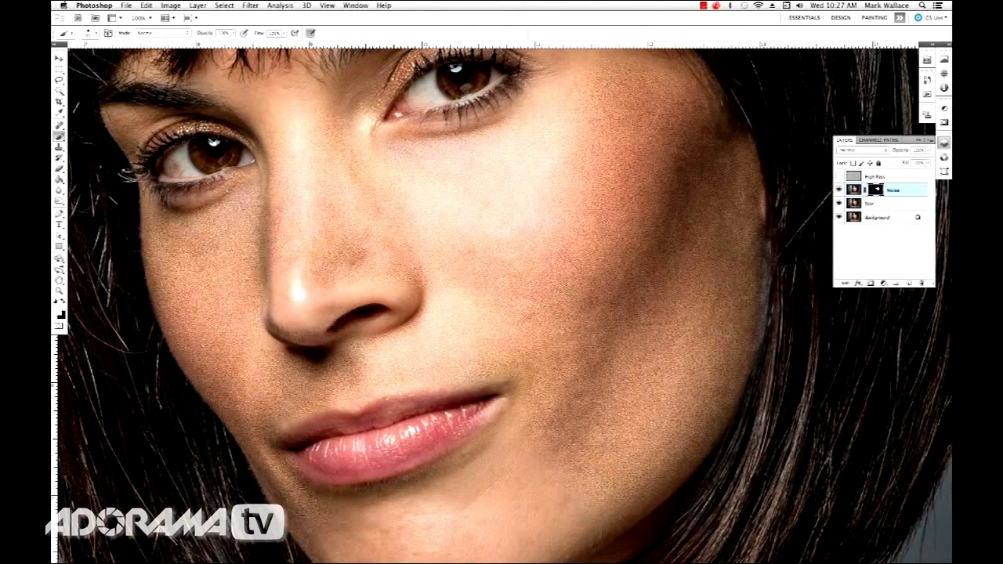
key(x)
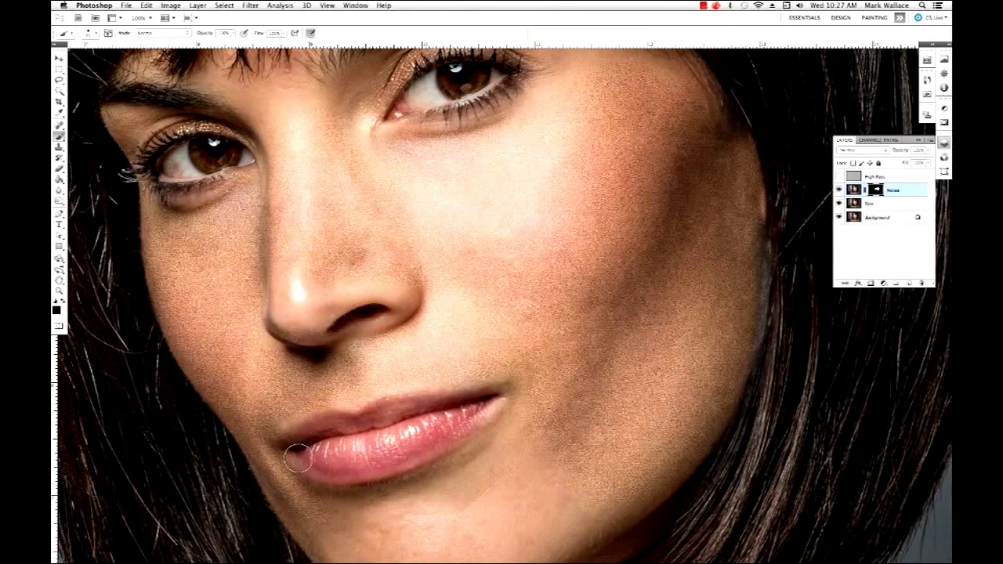
key(x)
drag(307, 501, 479, 472)
Step: Paint grain over the jaw below the lips, the jawline and across the chin
scroll(552, 456, down, 5)
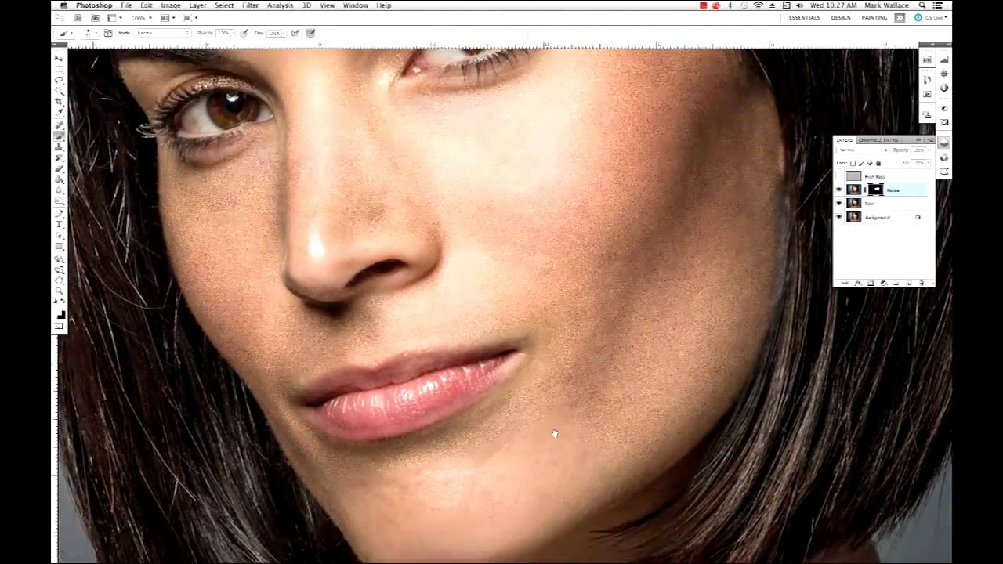
mouse_move(569, 351)
mouse_down()
mouse_move(558, 357)
mouse_move(576, 384)
mouse_move(615, 398)
mouse_up()
mouse_move(573, 425)
mouse_down()
mouse_move(636, 405)
mouse_move(628, 382)
mouse_up()
mouse_move(523, 448)
mouse_down()
mouse_move(454, 480)
mouse_move(414, 482)
mouse_move(370, 450)
mouse_move(473, 378)
mouse_move(432, 405)
mouse_move(445, 422)
mouse_move(498, 426)
mouse_move(480, 443)
mouse_up()
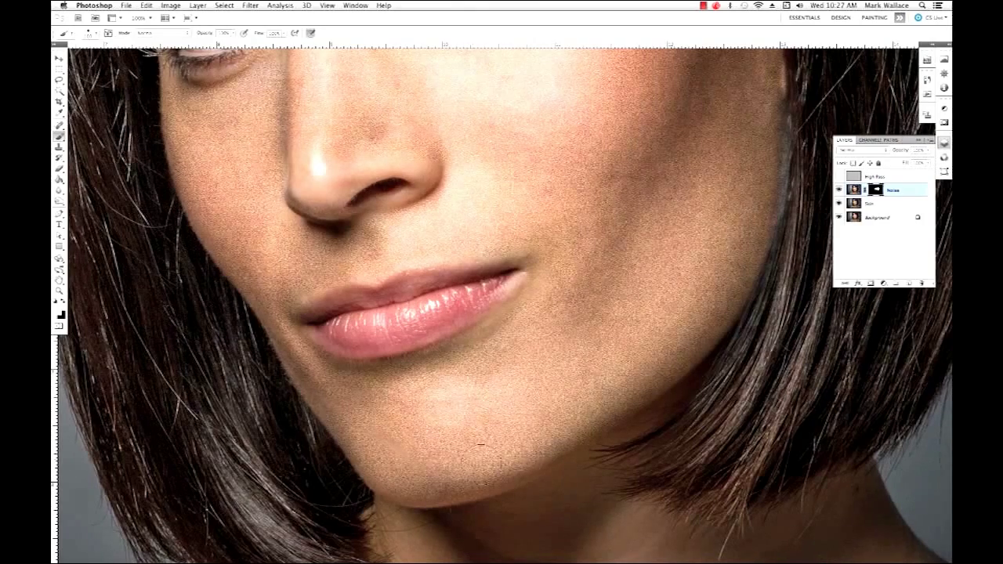
drag(391, 444, 498, 435)
mouse_move(587, 347)
mouse_down()
mouse_move(559, 383)
mouse_move(596, 405)
mouse_move(620, 397)
mouse_up()
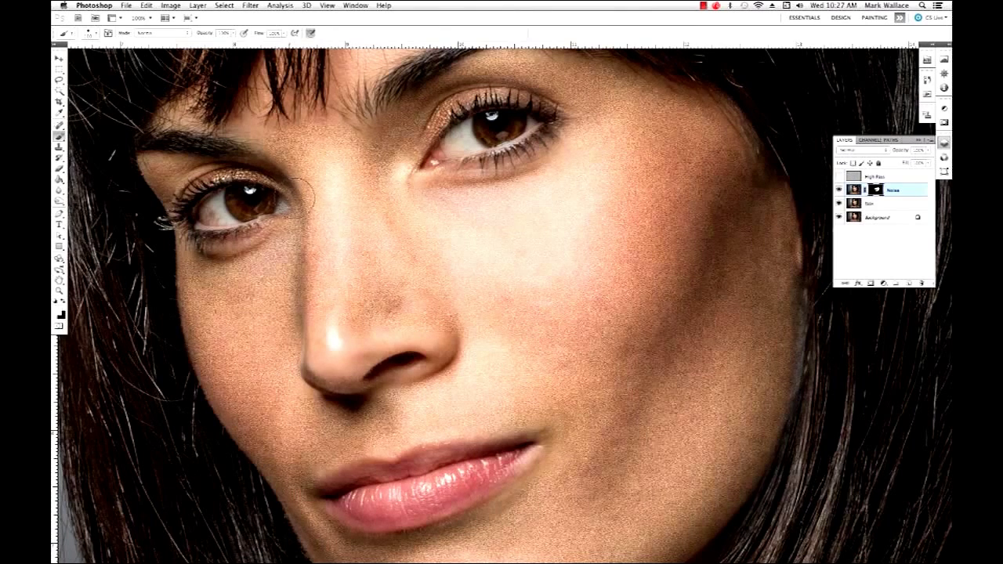
Step: Paint grain onto the upper eyelid, around the nose tip and nostril, and the cheek
key(x)
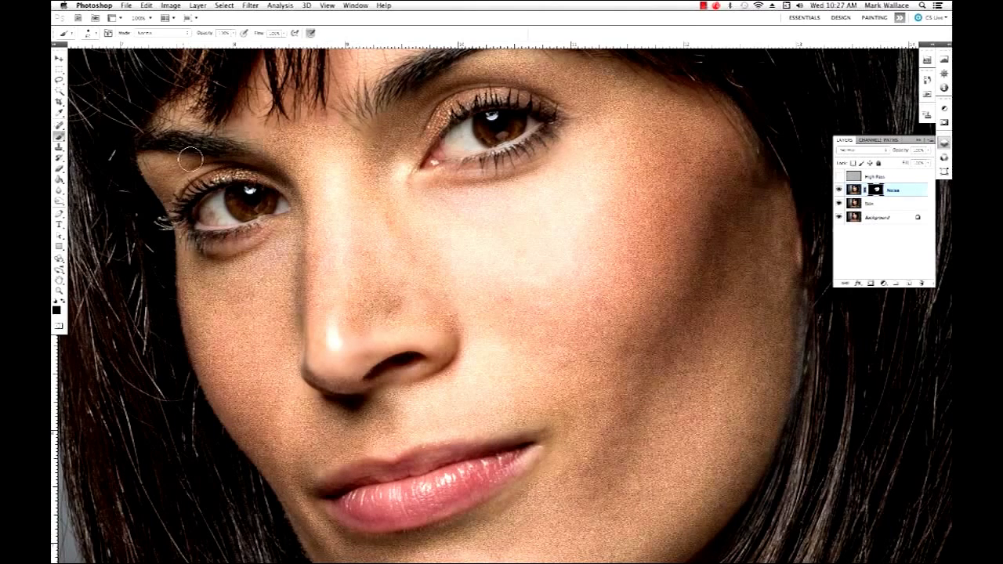
key(x)
mouse_move(184, 170)
mouse_down()
mouse_move(150, 165)
mouse_move(169, 186)
mouse_move(192, 171)
mouse_move(159, 177)
mouse_move(252, 148)
mouse_up()
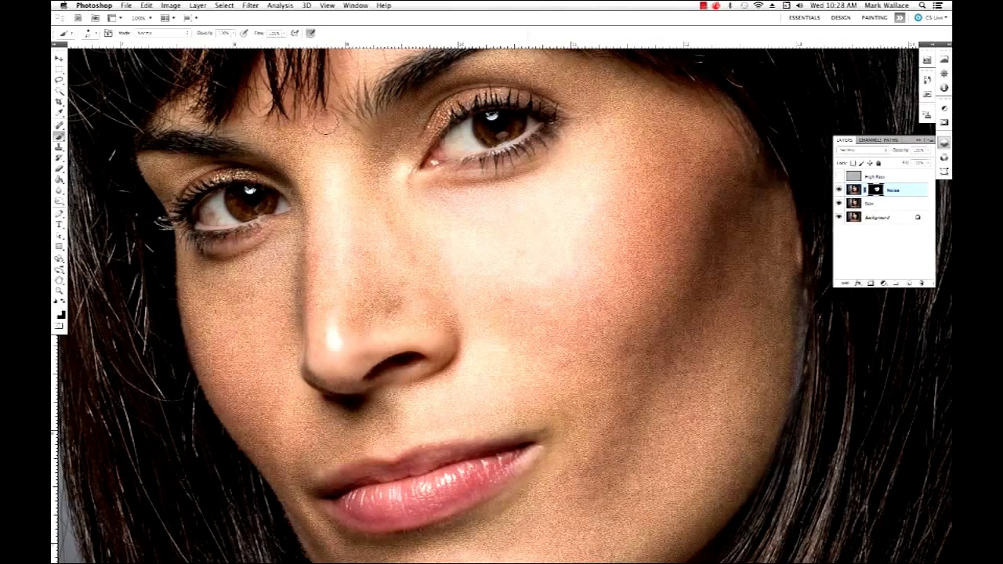
drag(613, 284, 597, 247)
mouse_move(331, 282)
mouse_down()
mouse_move(312, 300)
mouse_move(353, 283)
mouse_move(299, 253)
mouse_move(326, 271)
mouse_move(432, 271)
mouse_move(433, 282)
mouse_move(423, 274)
mouse_move(431, 289)
mouse_move(398, 308)
mouse_move(432, 288)
mouse_up()
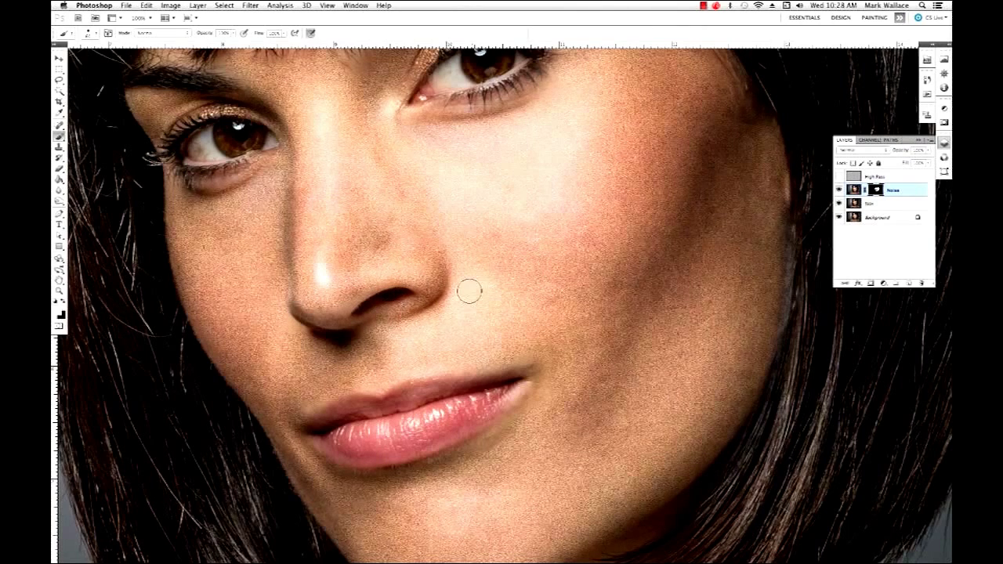
mouse_move(666, 222)
mouse_down()
mouse_move(655, 238)
mouse_move(605, 224)
mouse_up()
Step: Toggle the Noise layer off and on to compare with the original skin, then fit the photo
click(839, 190)
click(838, 176)
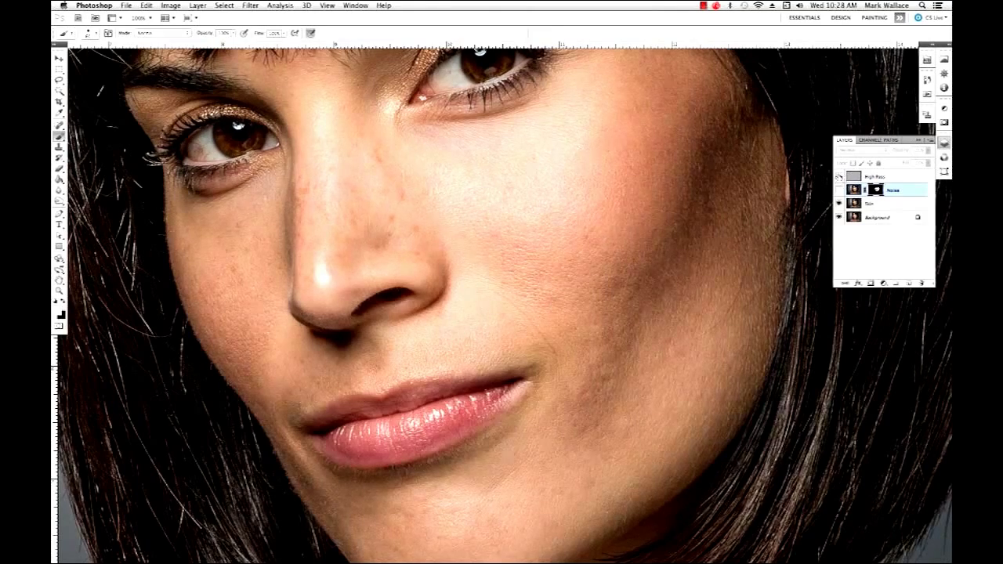
click(838, 188)
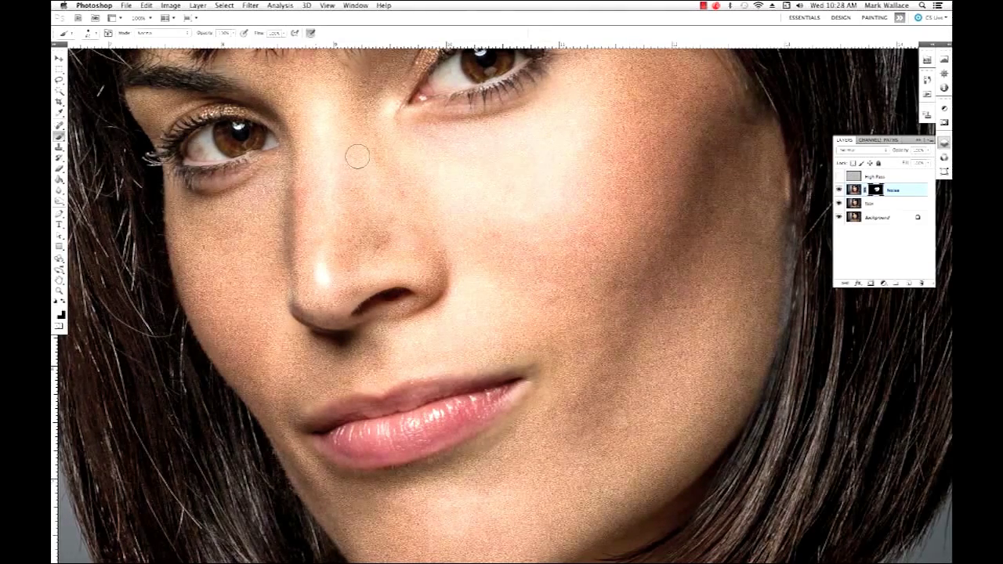
double_click(58, 281)
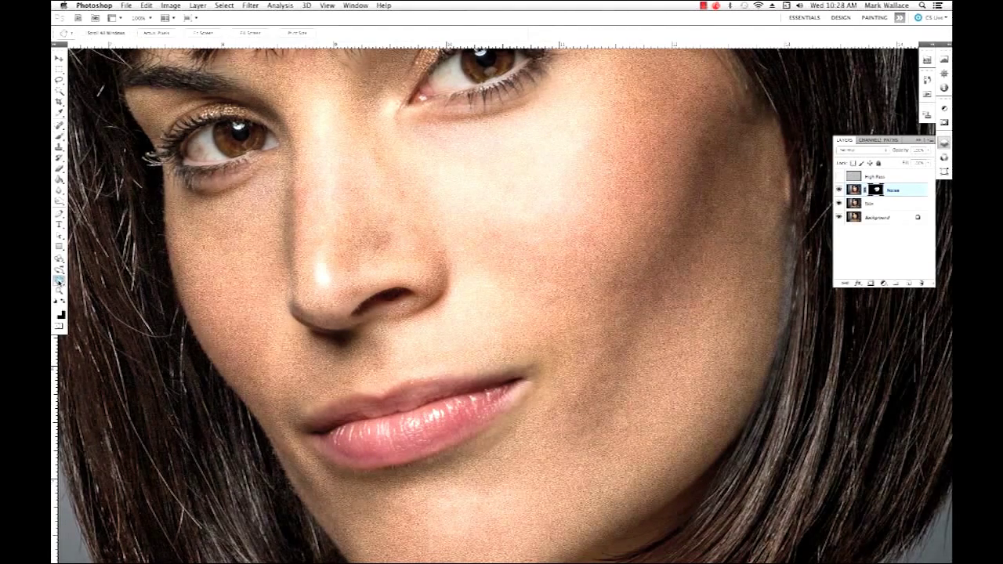
Step: Pan the portrait, then show the Navigator panel and zoom in slightly
drag(612, 301, 540, 255)
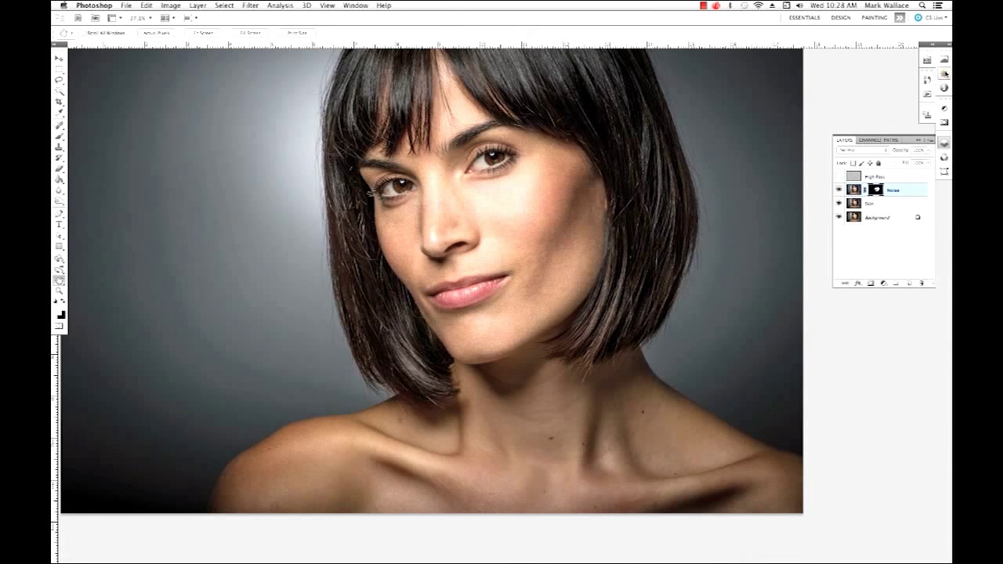
click(944, 72)
click(921, 152)
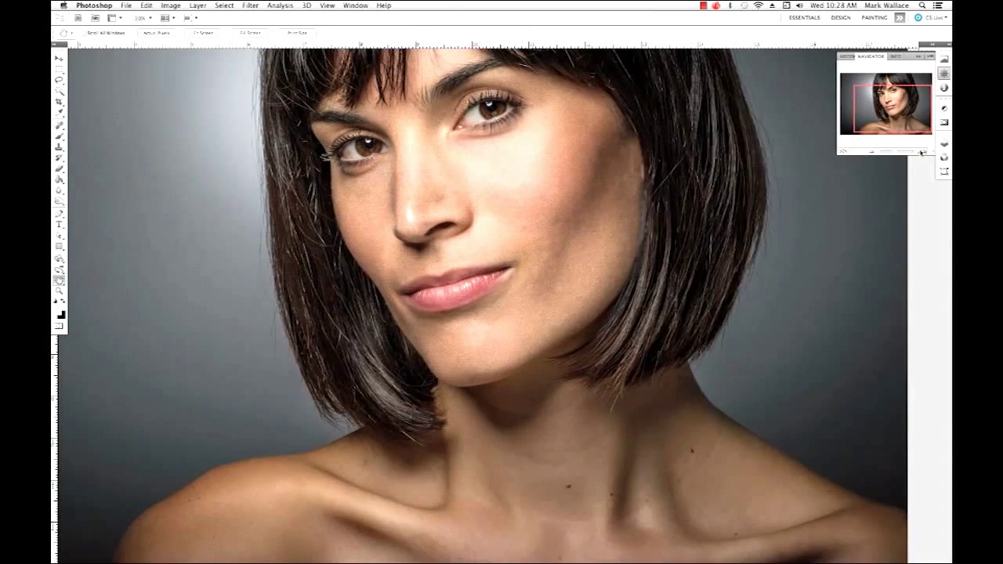